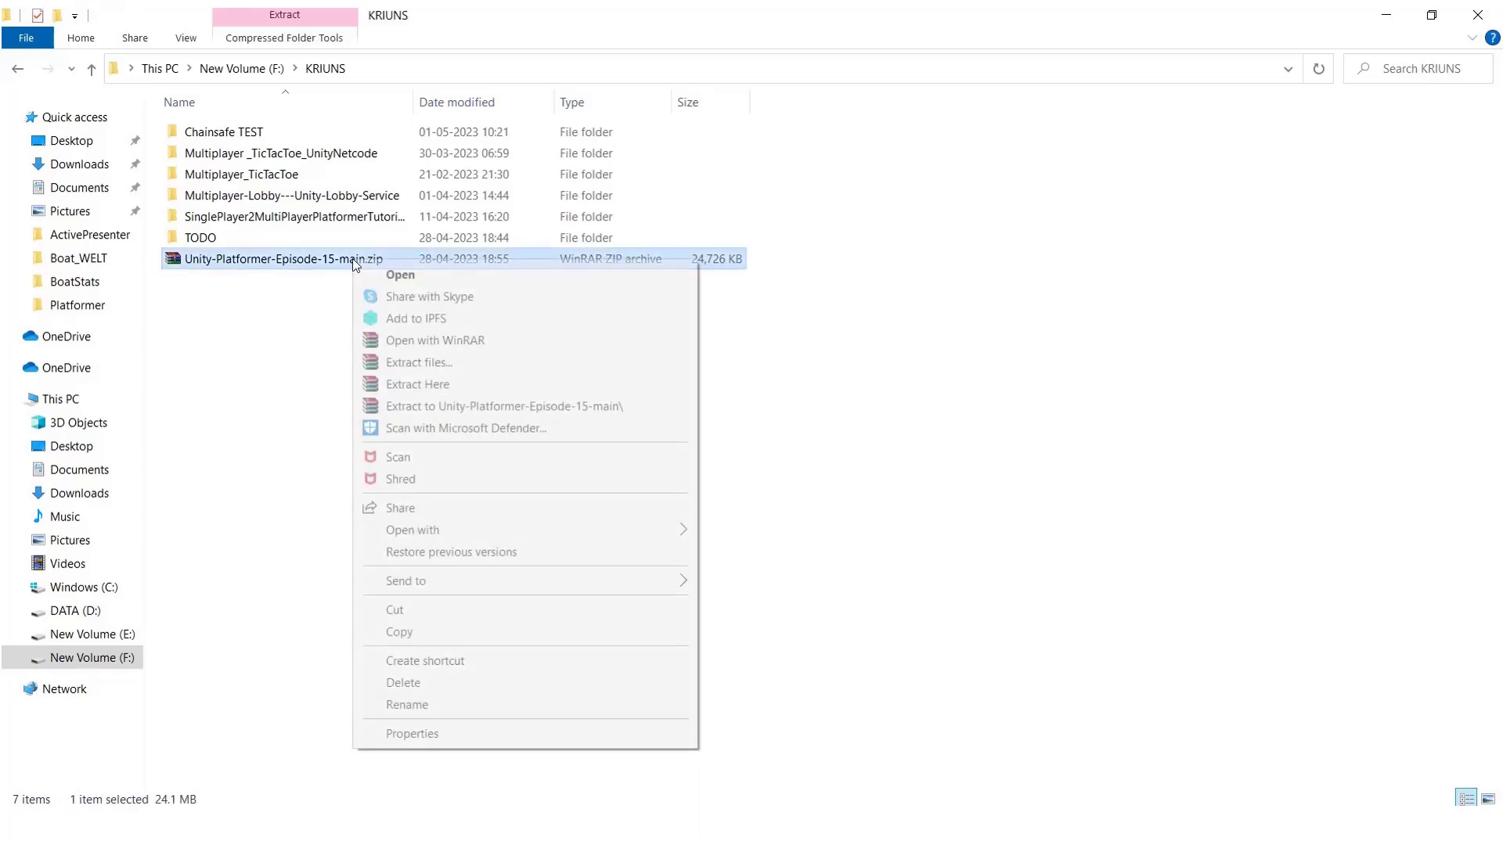
# Extract the zip into a Unity-Platformer-Episode-15-main folder, select it and minimize Explorer.
pyautogui.click(397, 407)
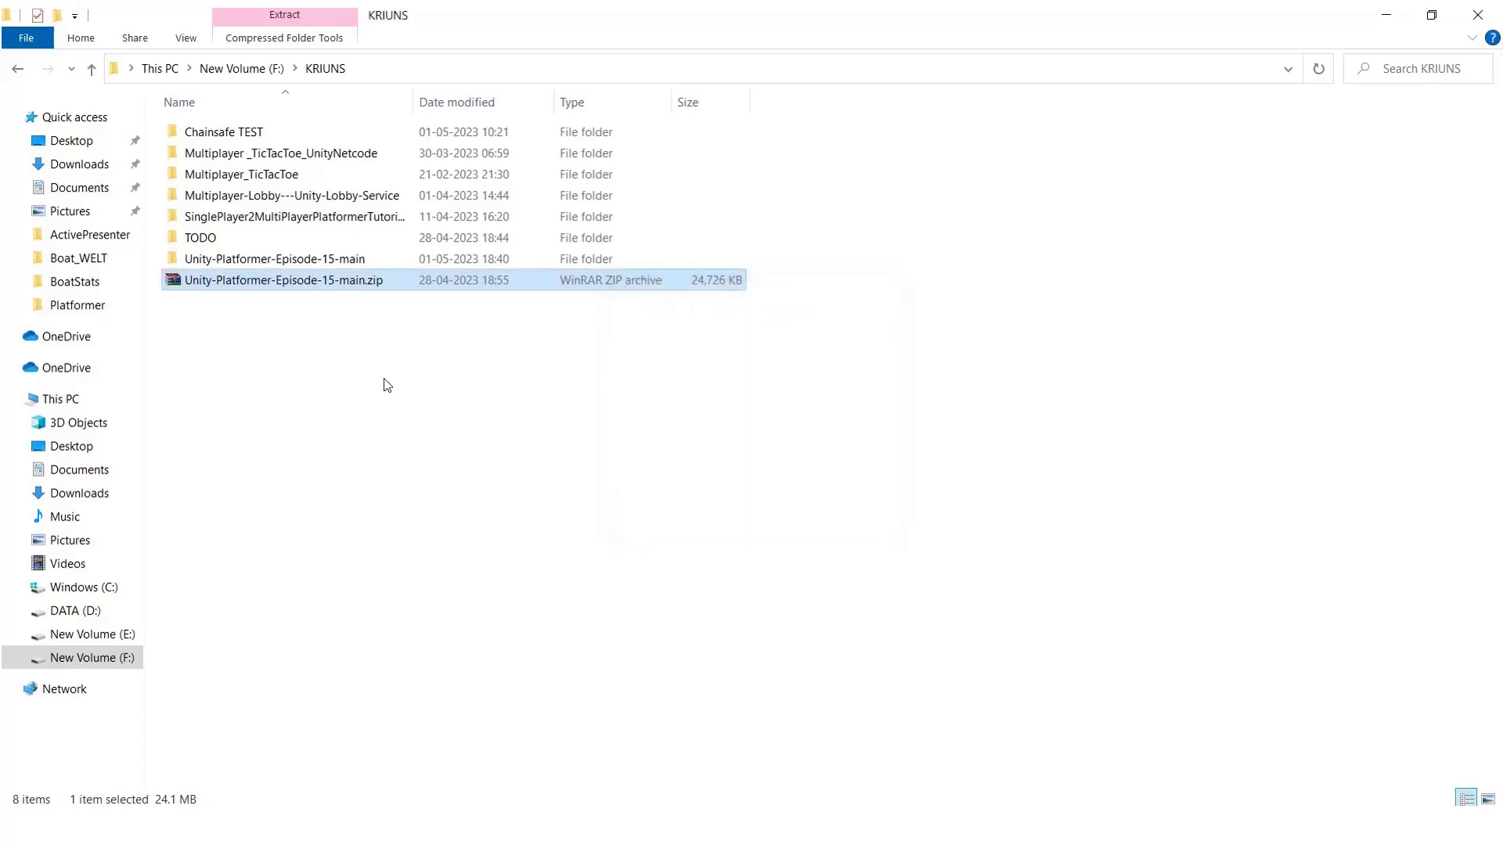
pyautogui.click(346, 259)
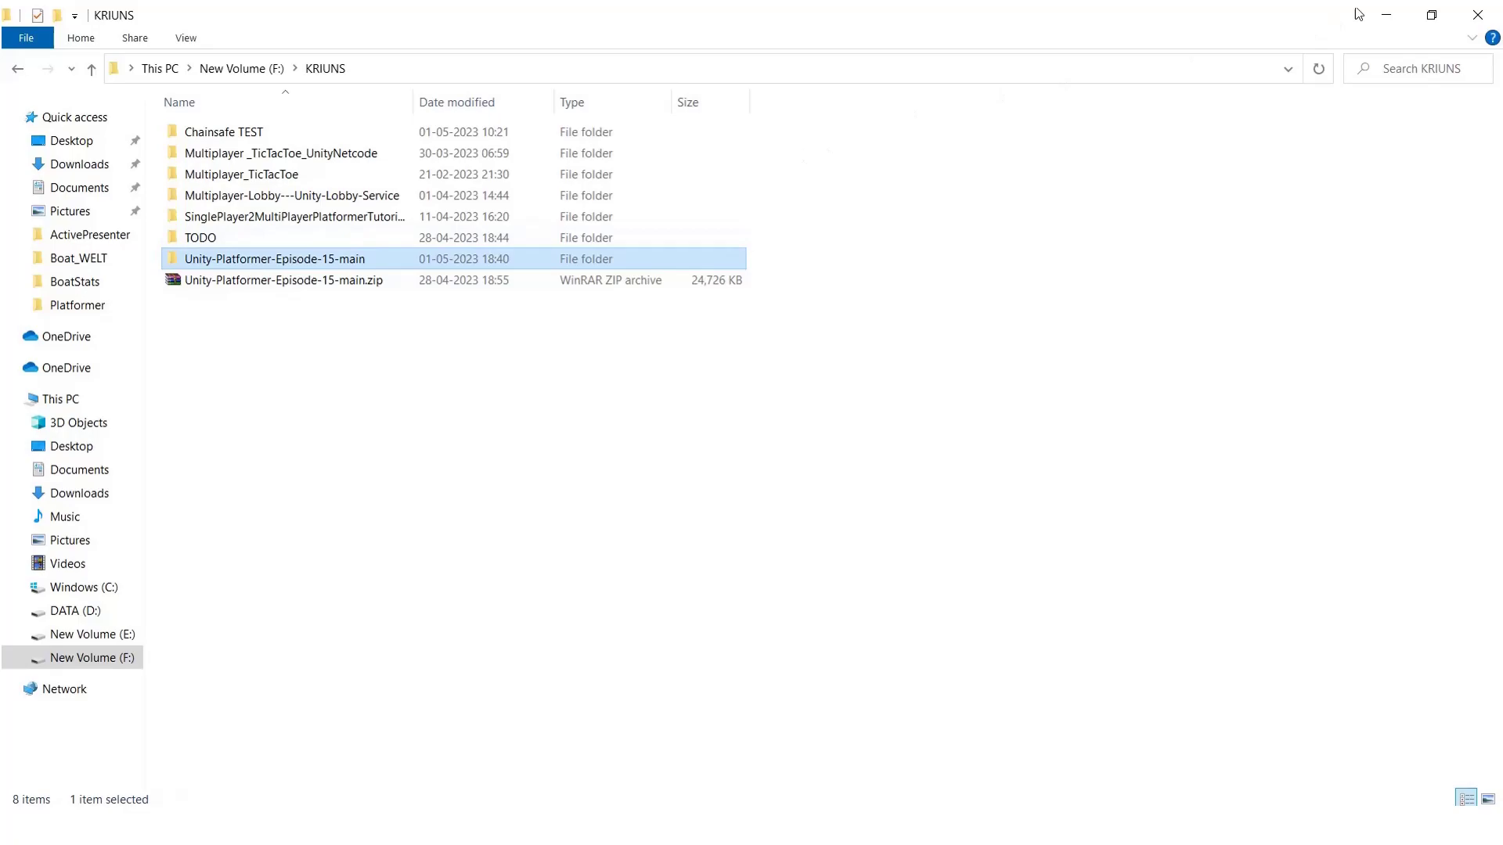
pyautogui.click(1383, 27)
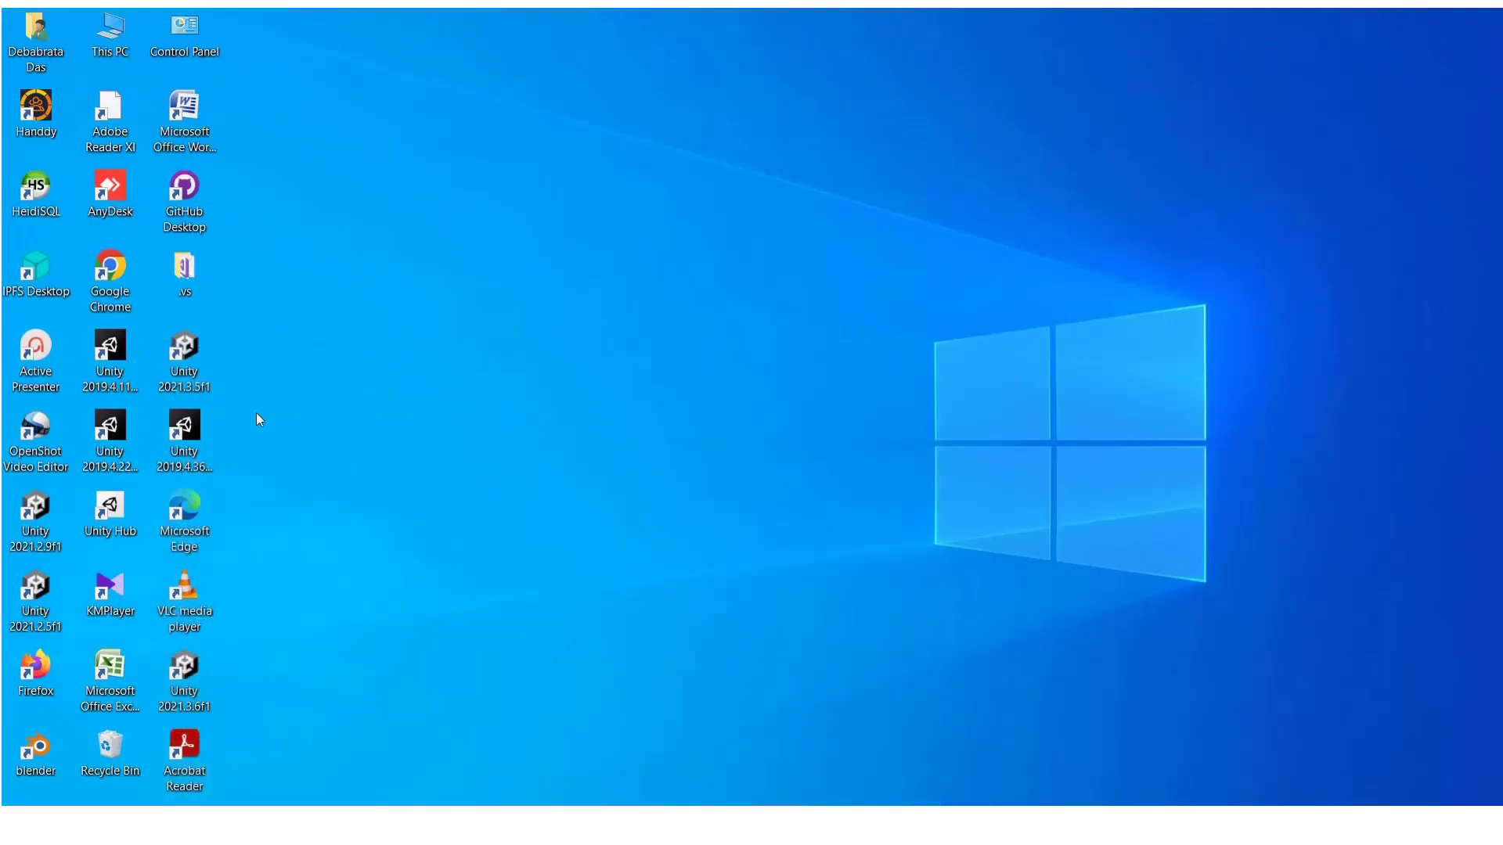
# Launch Unity Hub and add the inner Unity-Platformer-Episode-15-main folder as a project.
pyautogui.doubleClick(105, 517)
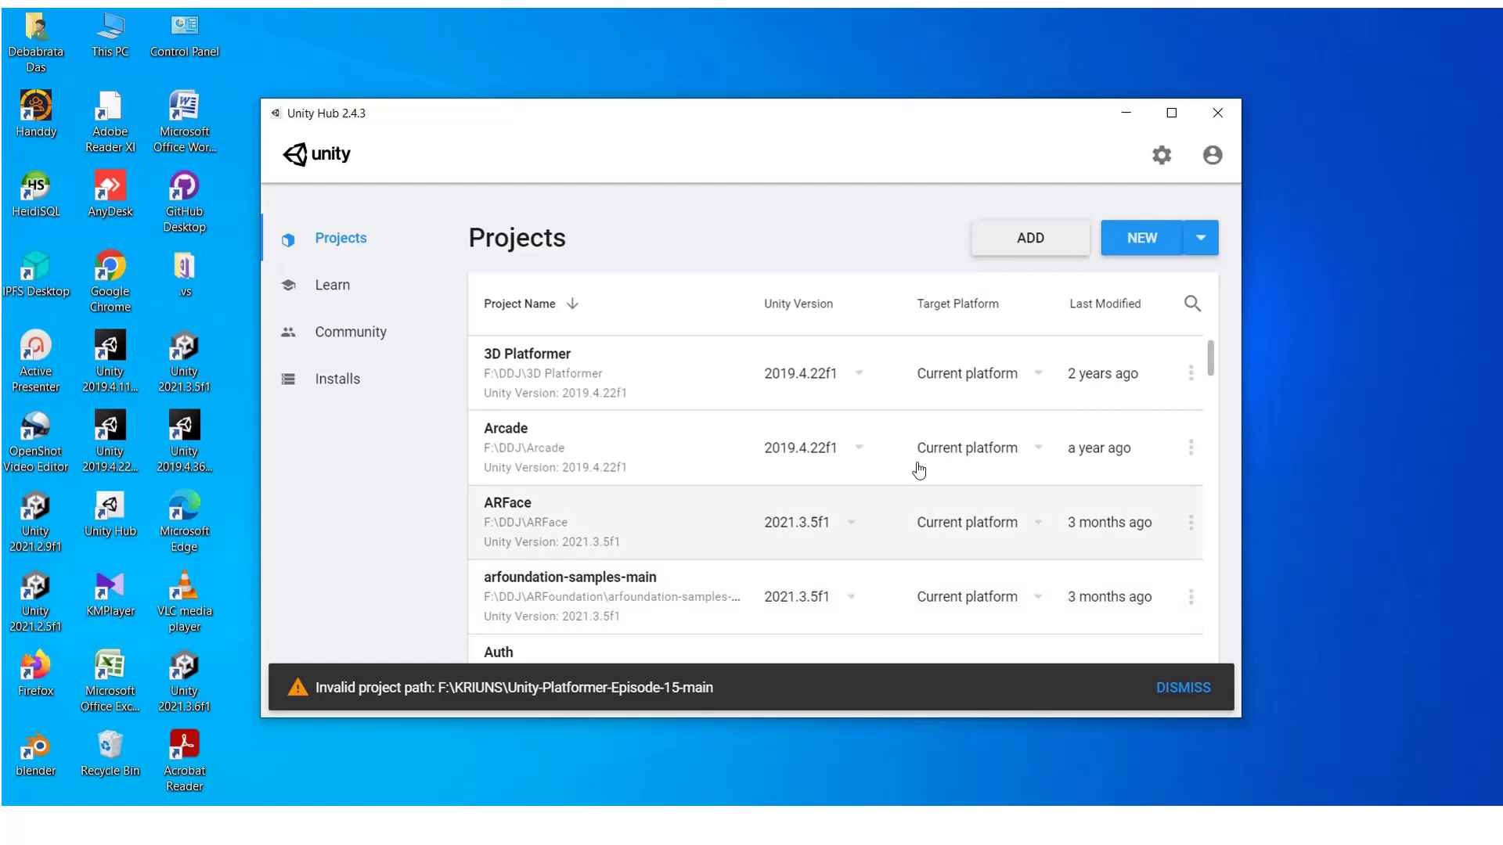
pyautogui.click(1038, 244)
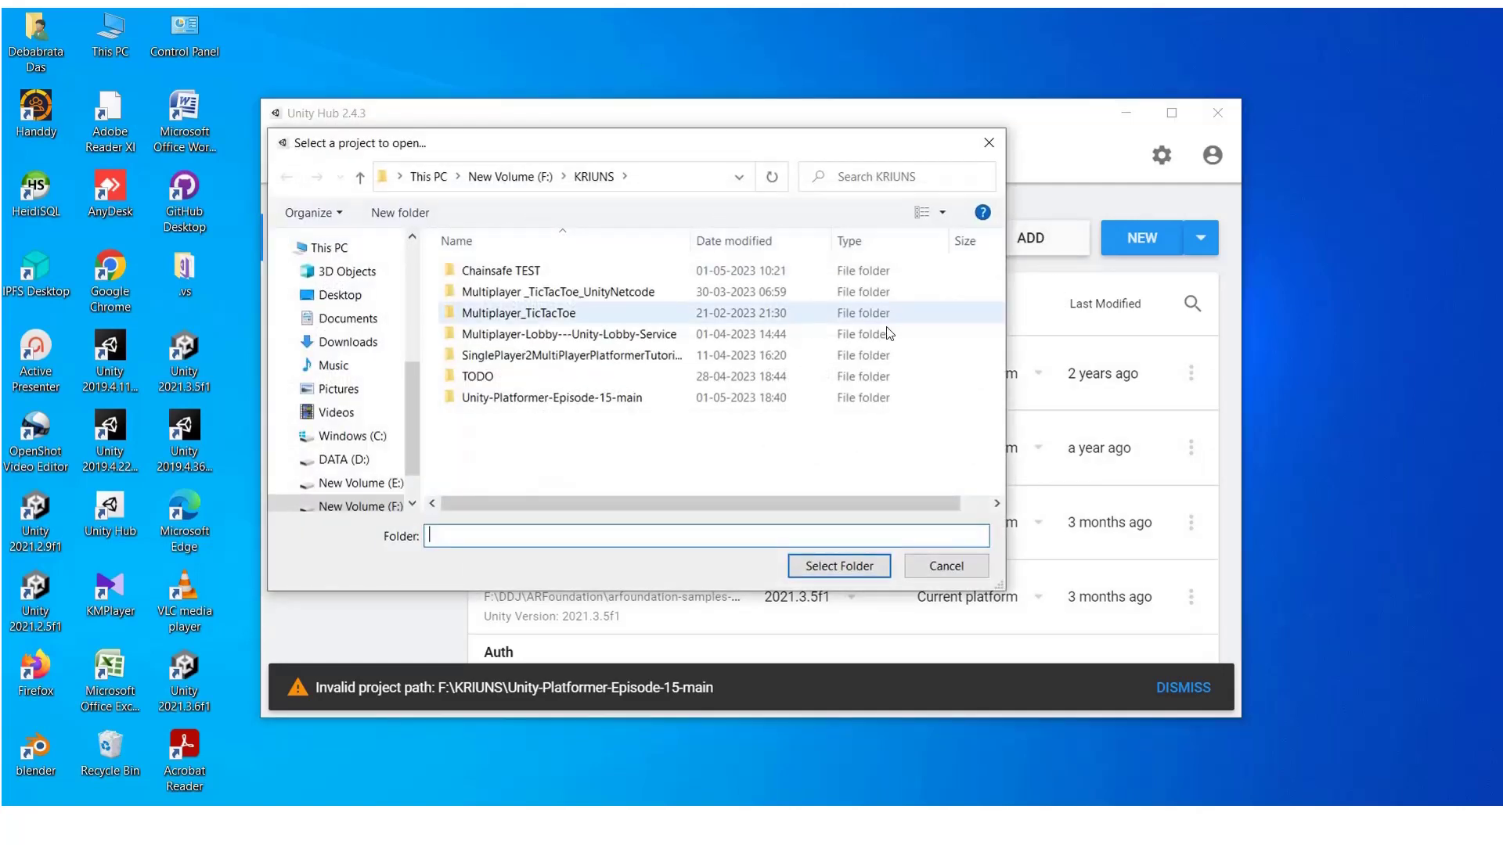
pyautogui.click(623, 403)
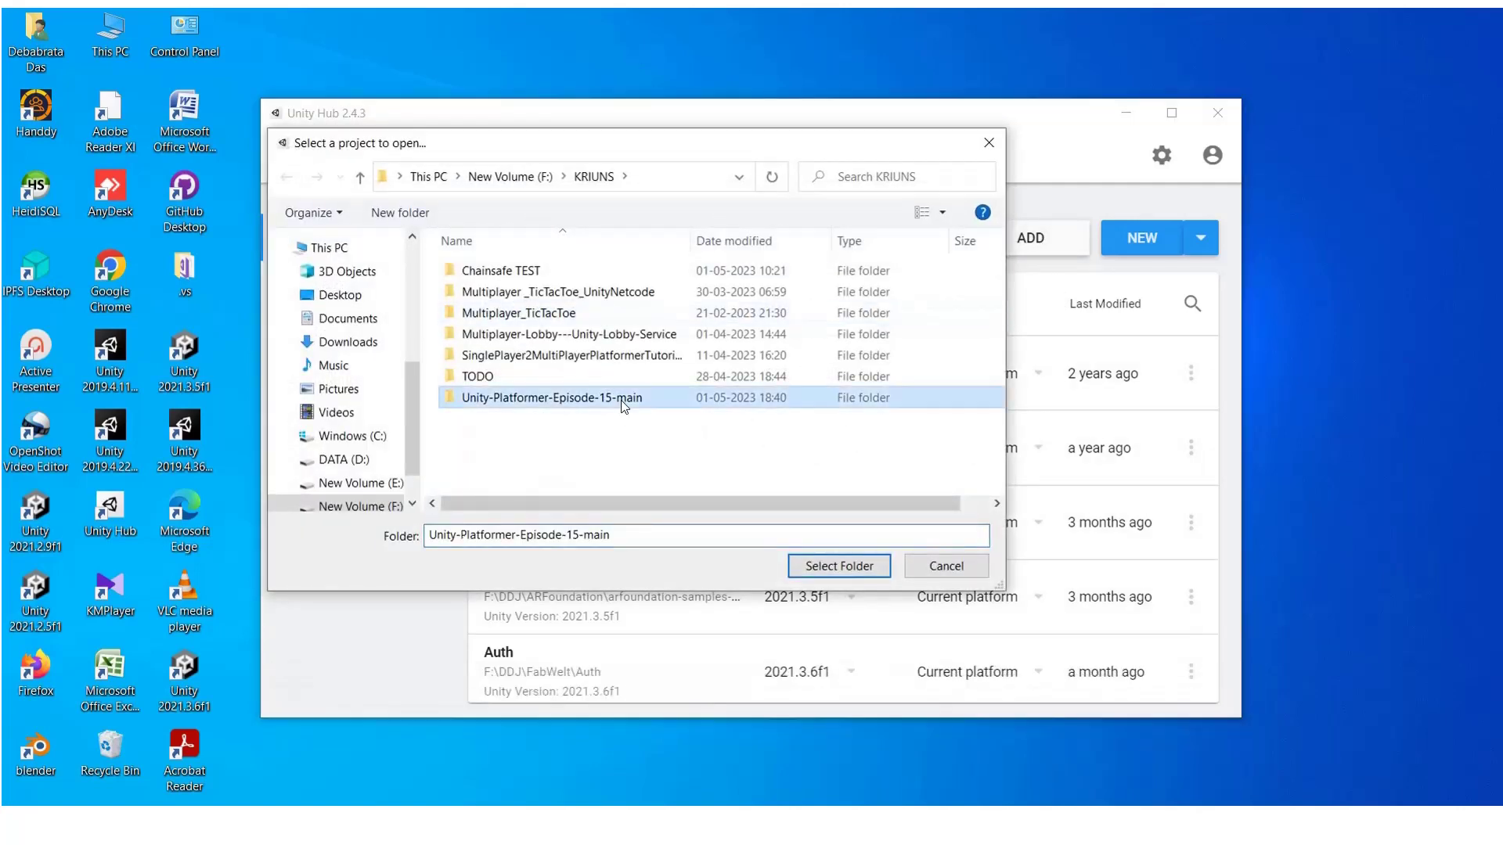
pyautogui.doubleClick(619, 407)
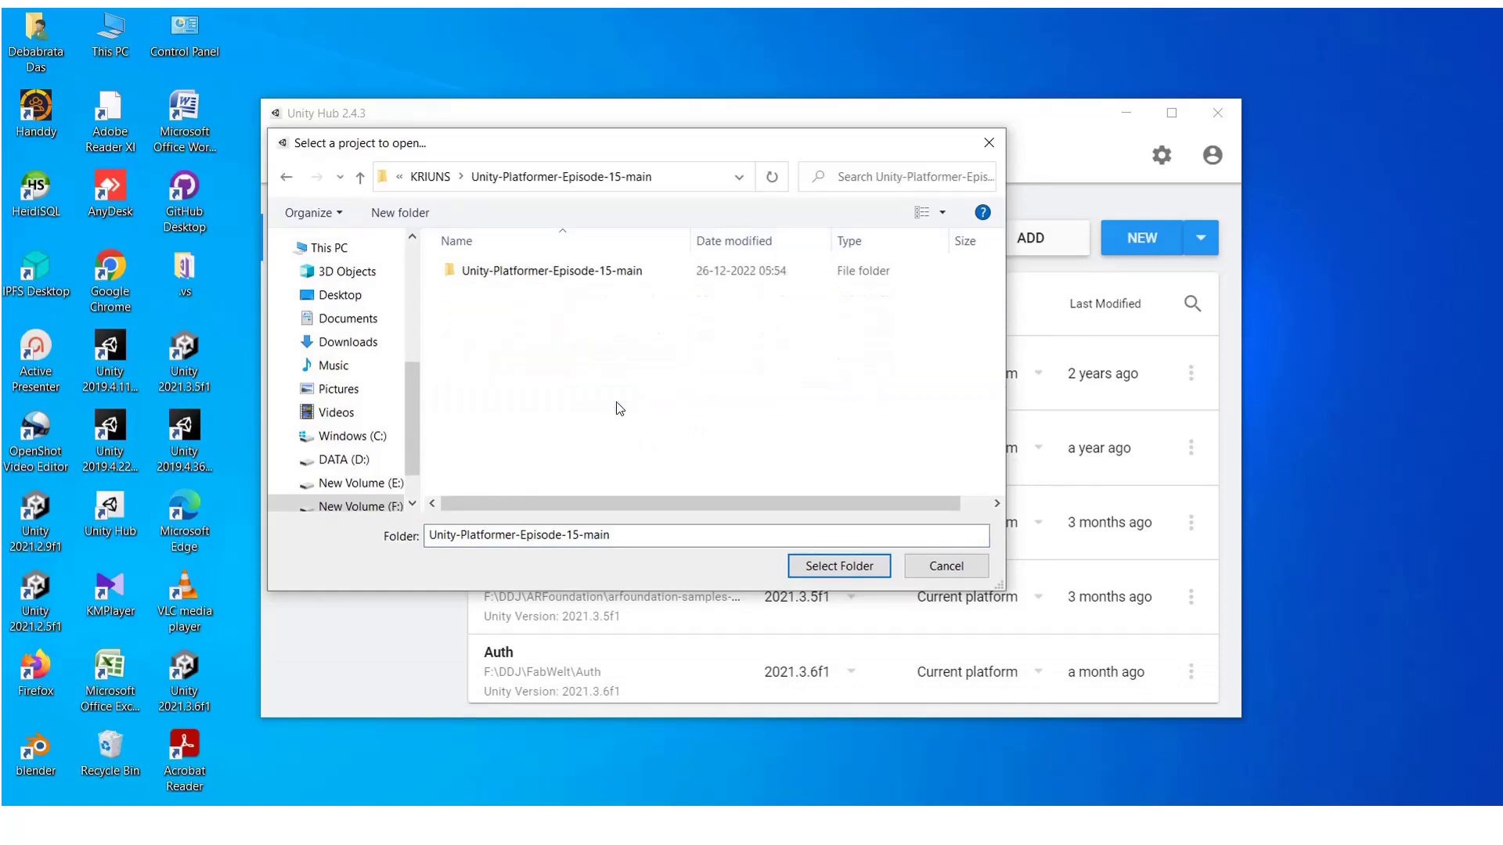
pyautogui.click(565, 280)
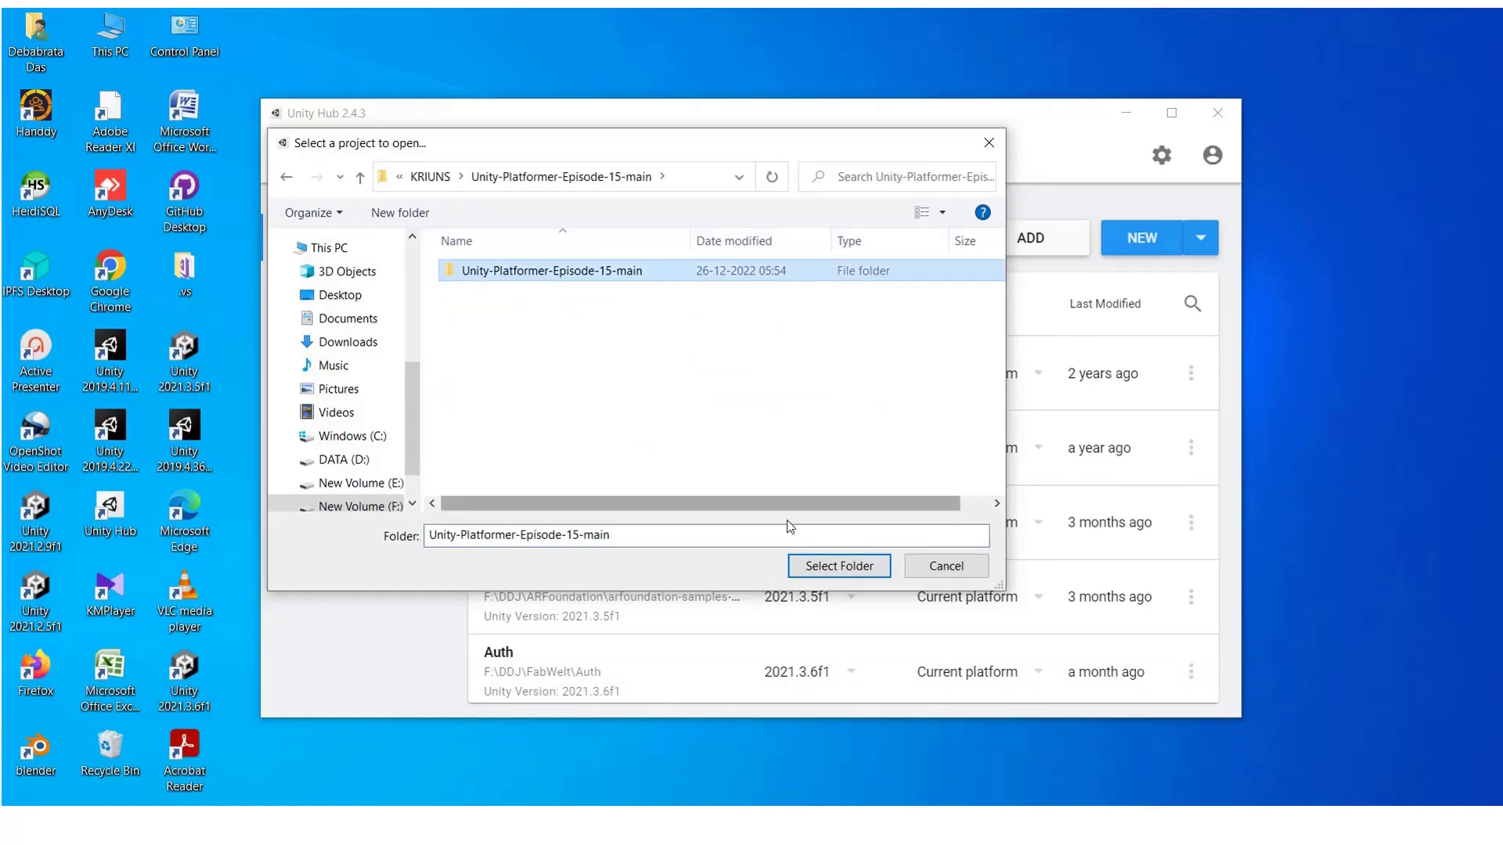
pyautogui.click(812, 566)
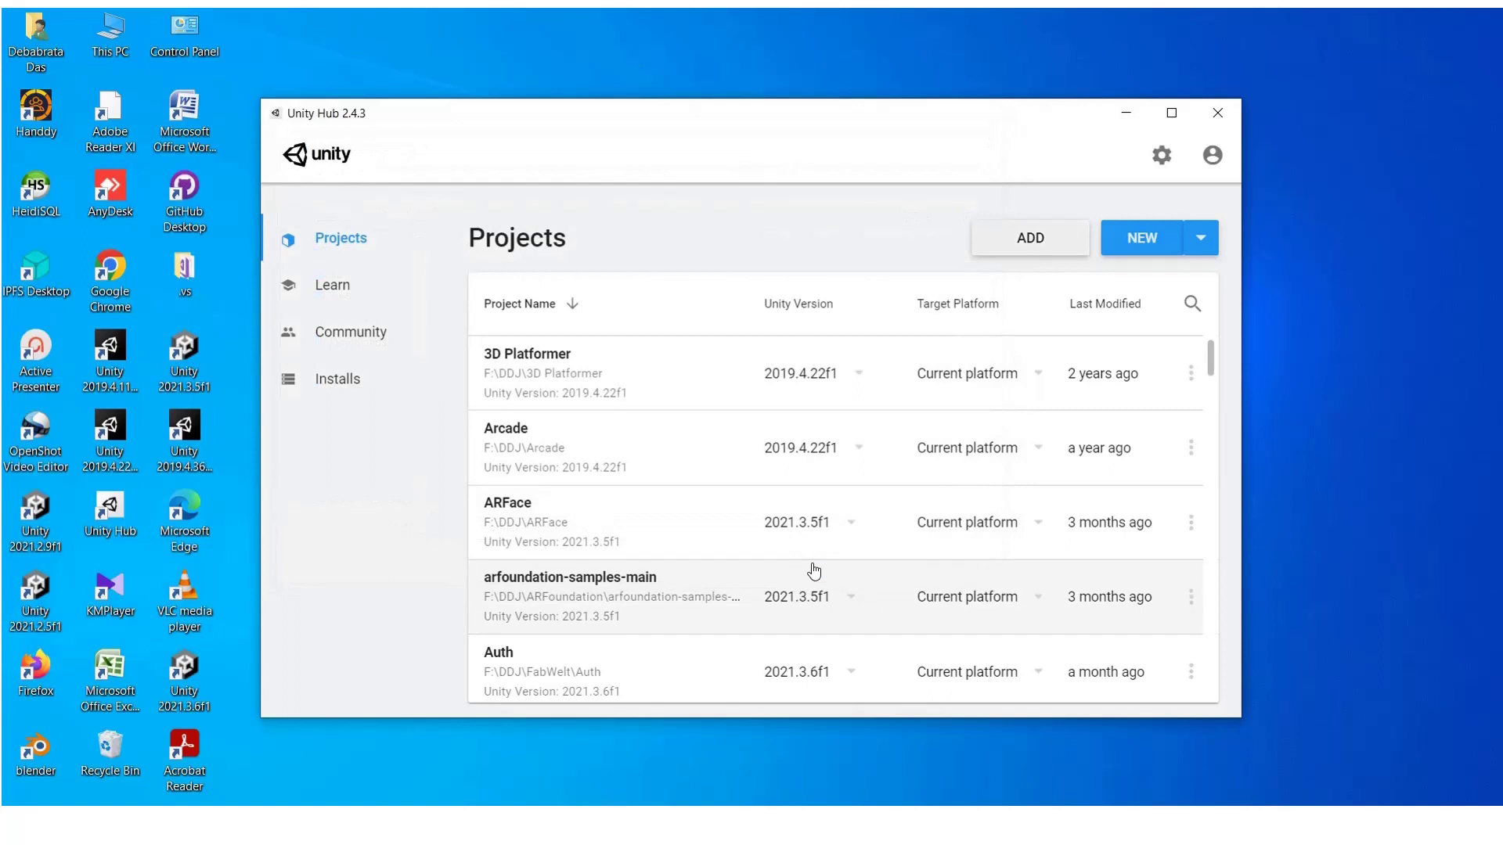
pyautogui.scroll(-10, 814, 571)
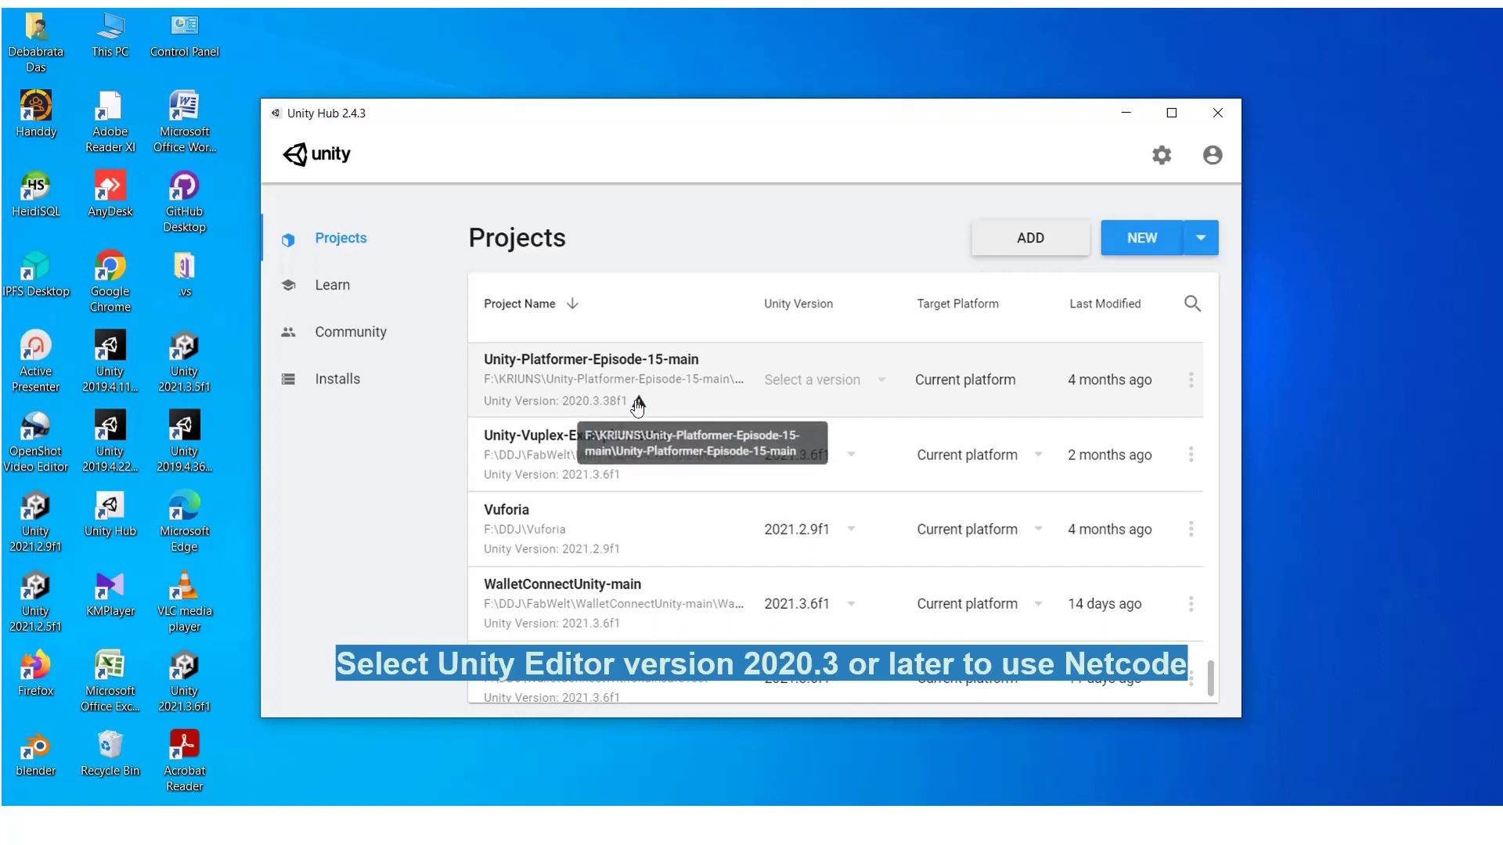
# Assign editor version 2021.2.5f1 to the platformer project in its Unity Version dropdown.
pyautogui.click(825, 383)
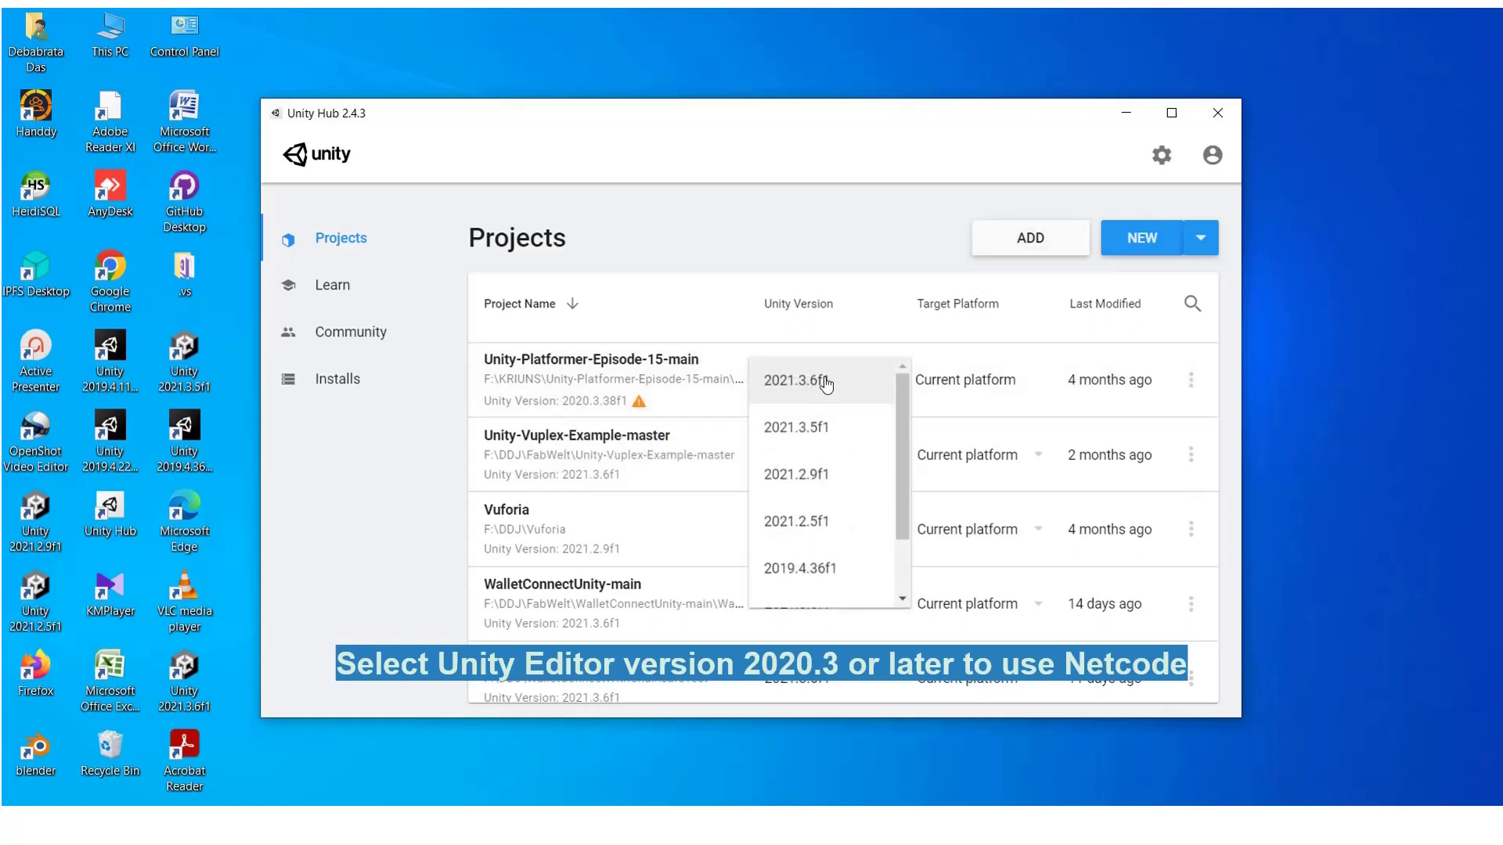
pyautogui.scroll(-2, 829, 463)
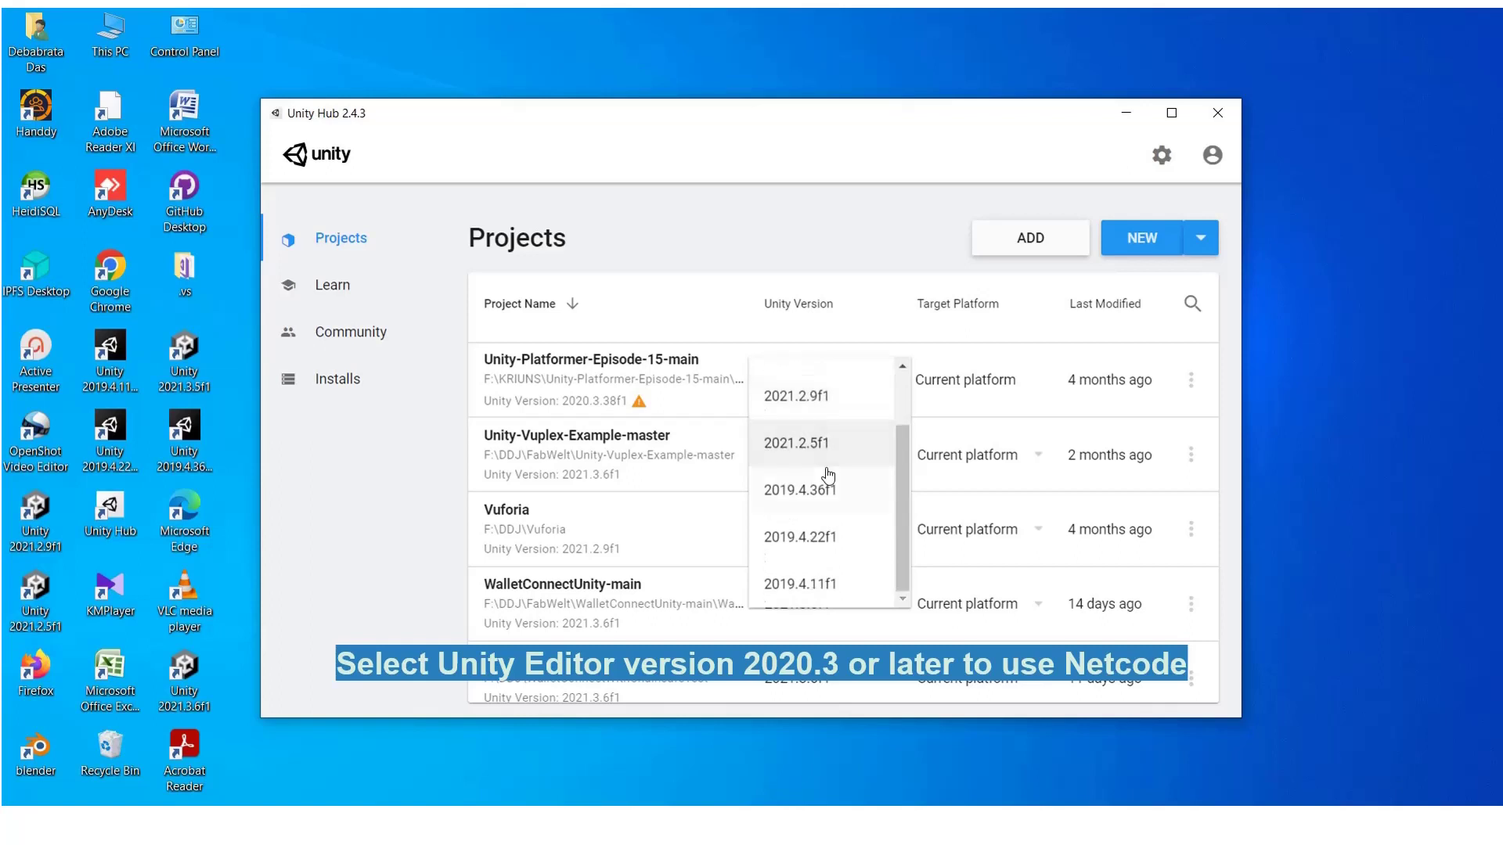
pyautogui.scroll(2, 828, 476)
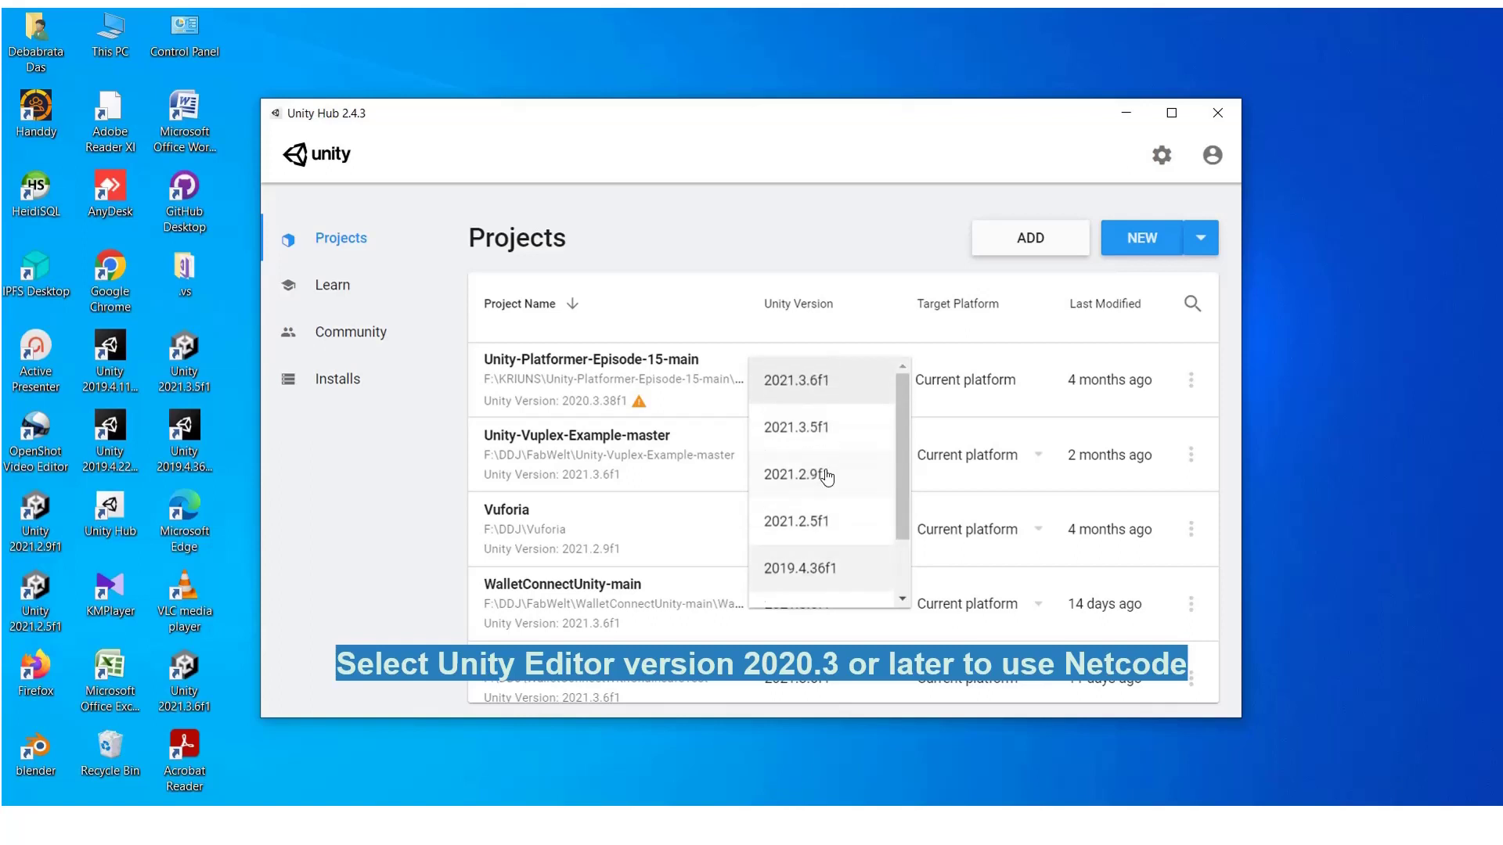
pyautogui.click(822, 539)
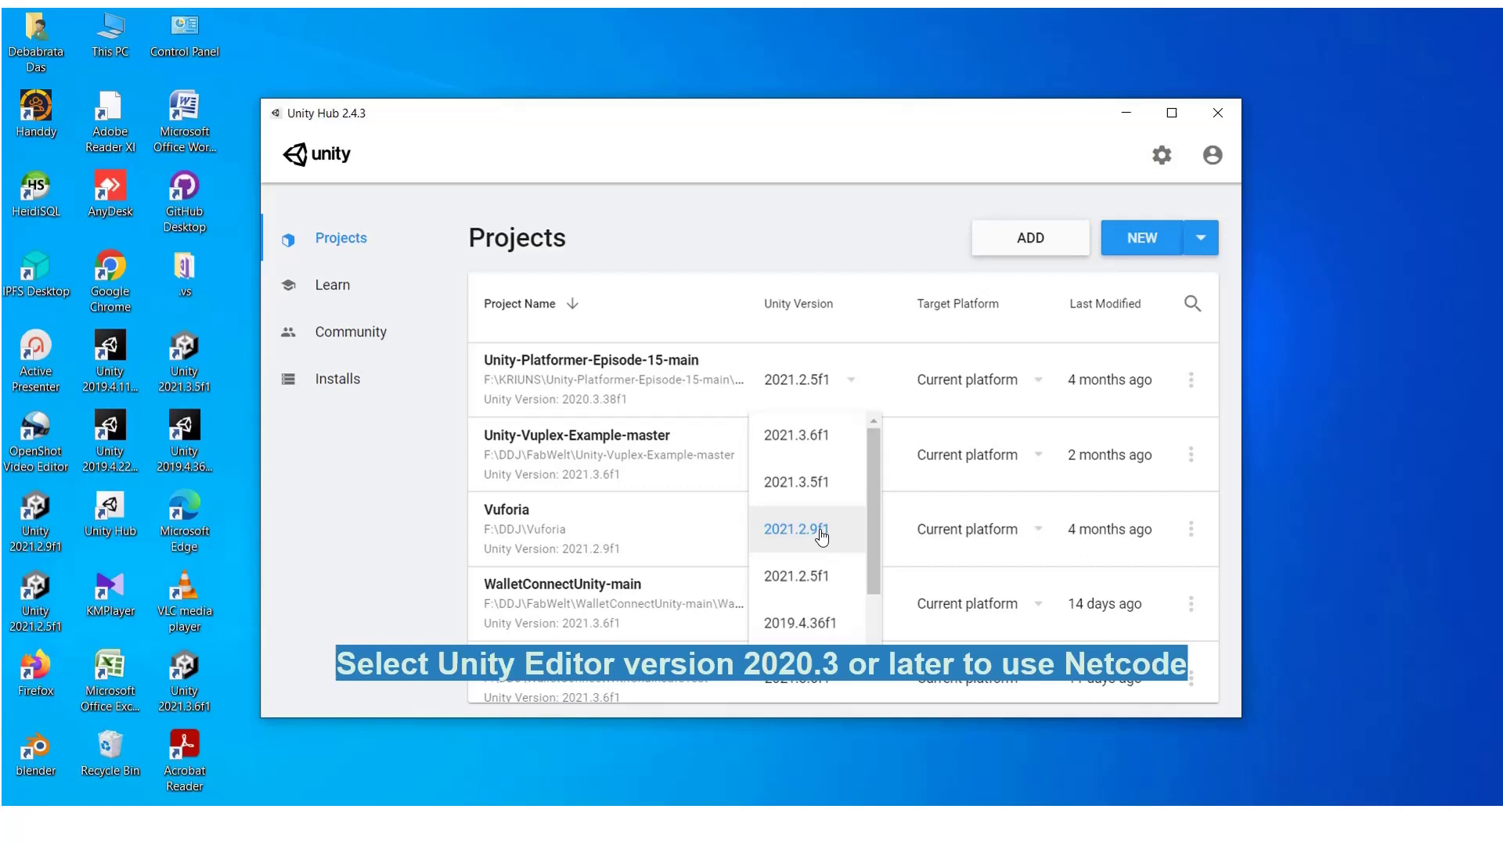
pyautogui.click(695, 485)
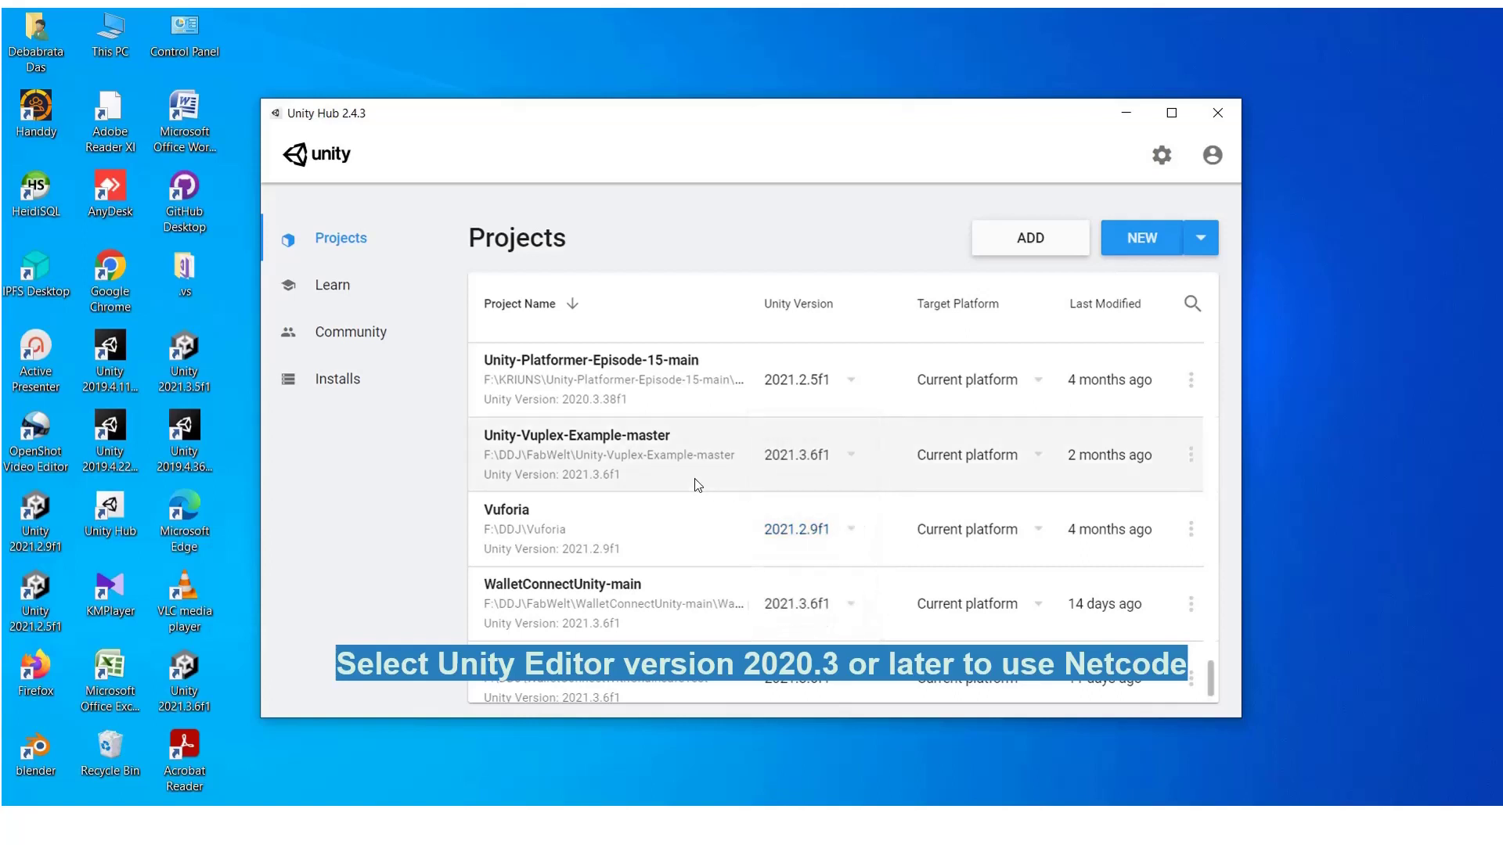
pyautogui.click(832, 386)
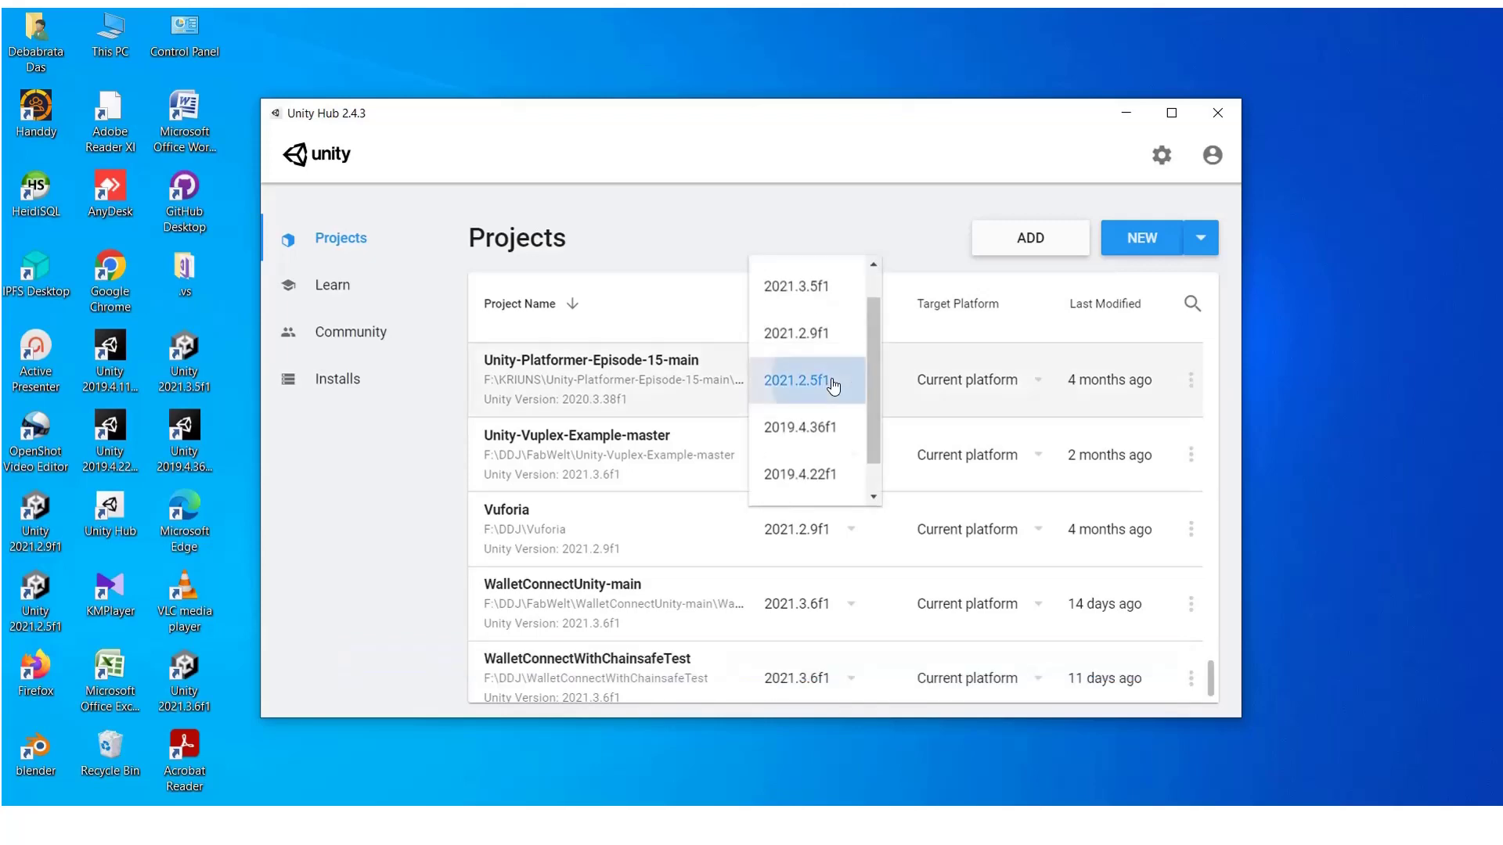
pyautogui.click(832, 380)
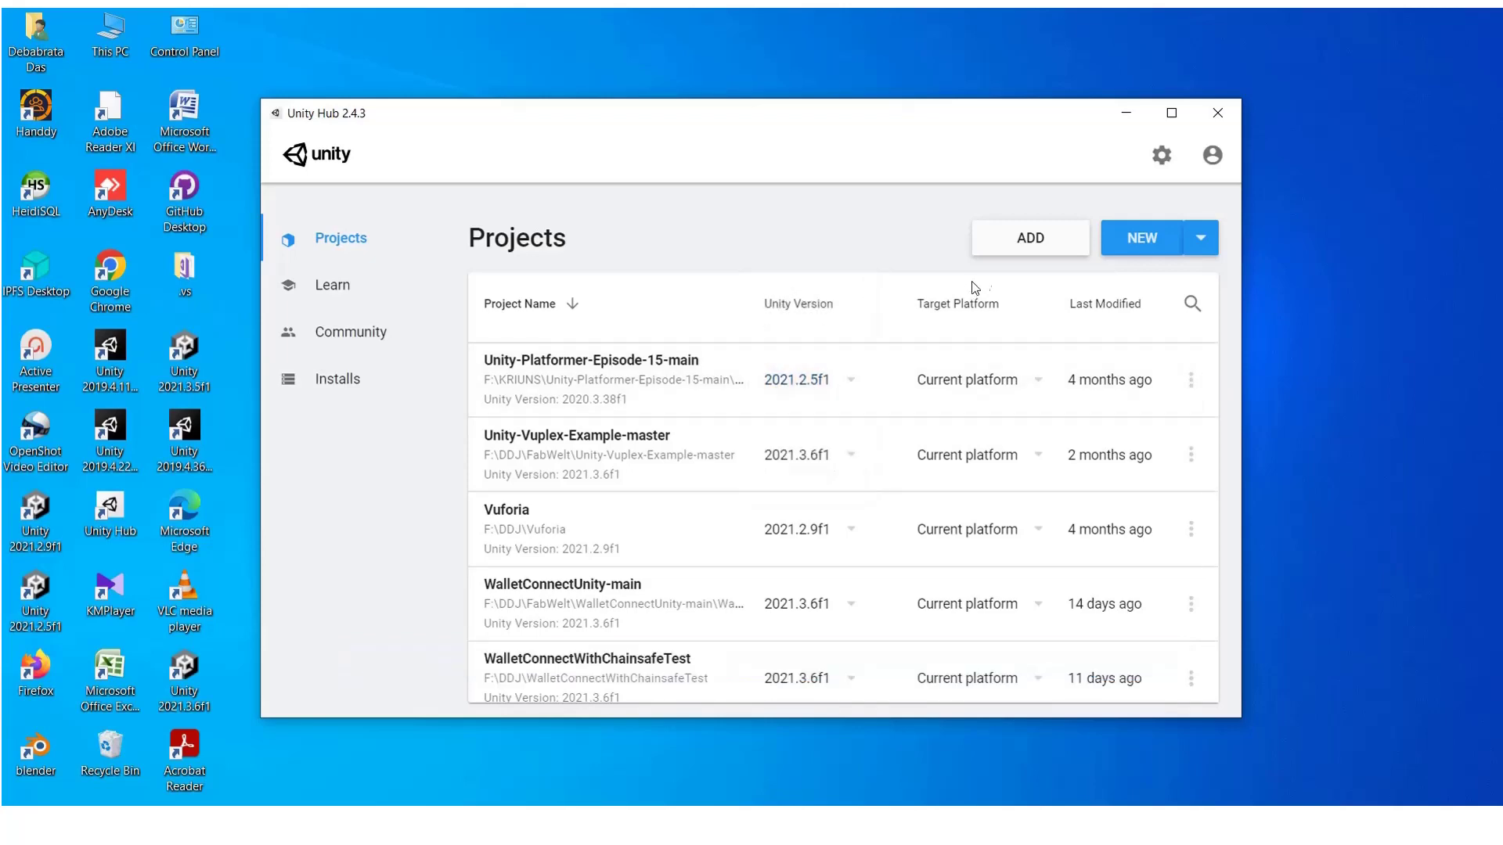
# Open the platformer project and confirm upgrading it to the newer editor.
pyautogui.click(523, 366)
pyautogui.click(1088, 513)
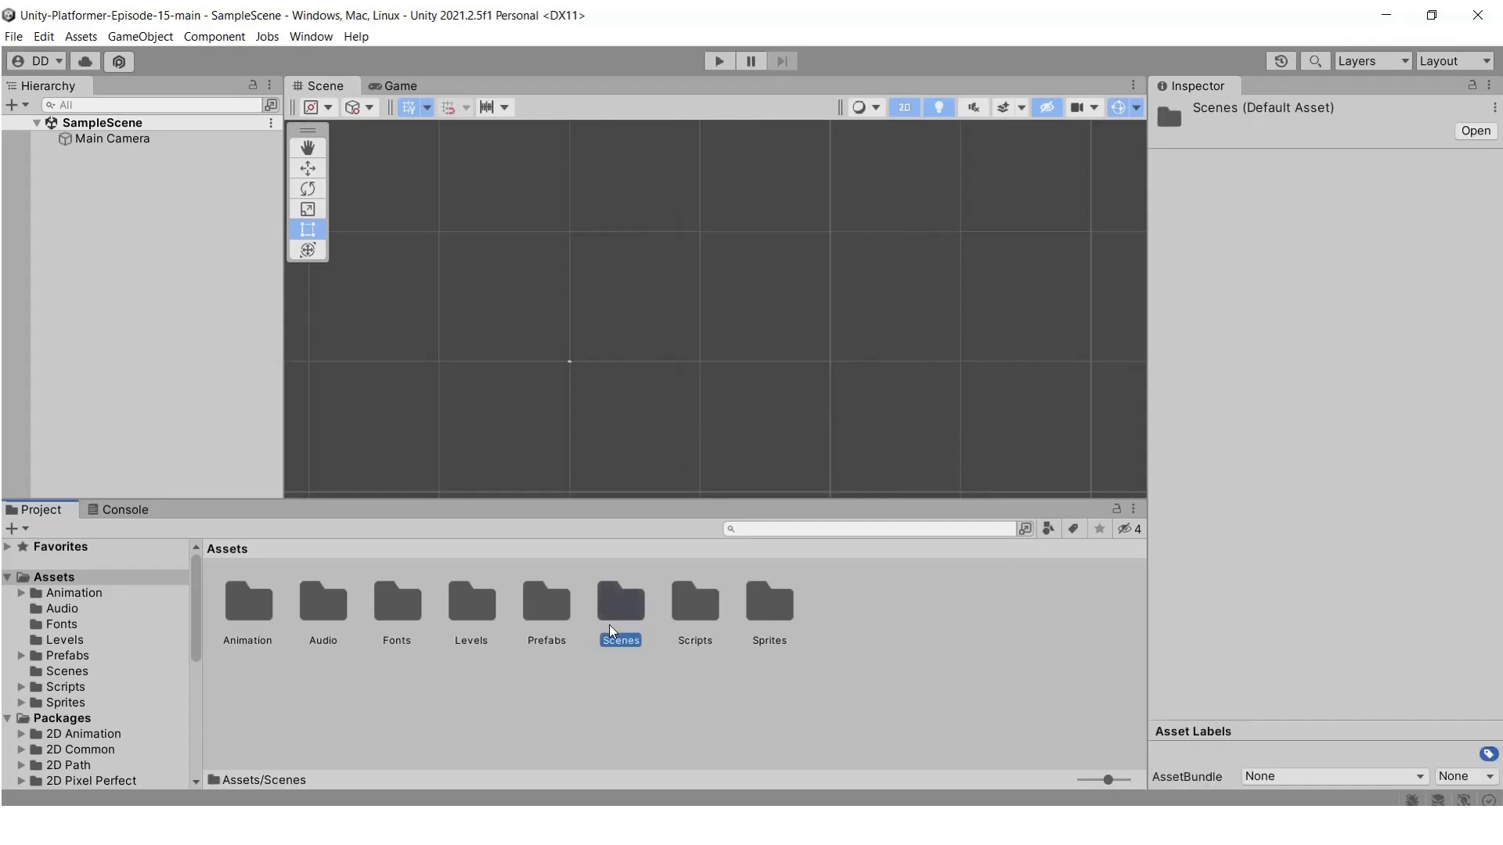
# Load the Level1 scene from Assets/Levels into the editor and show the Console log.
pyautogui.click(647, 698)
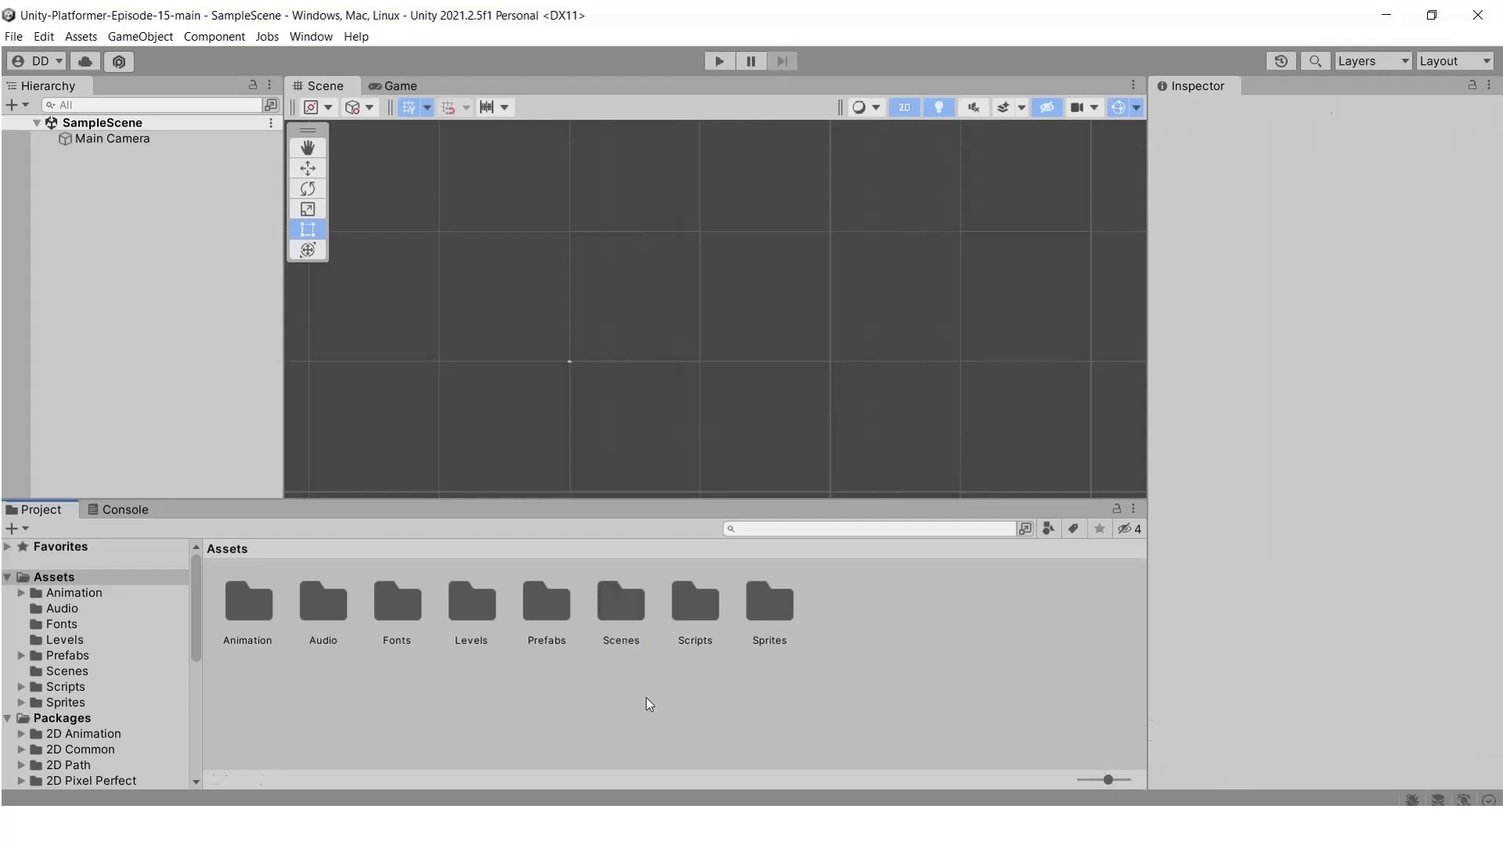
pyautogui.click(628, 616)
pyautogui.click(470, 602)
pyautogui.doubleClick(471, 603)
pyautogui.click(323, 603)
pyautogui.doubleClick(322, 603)
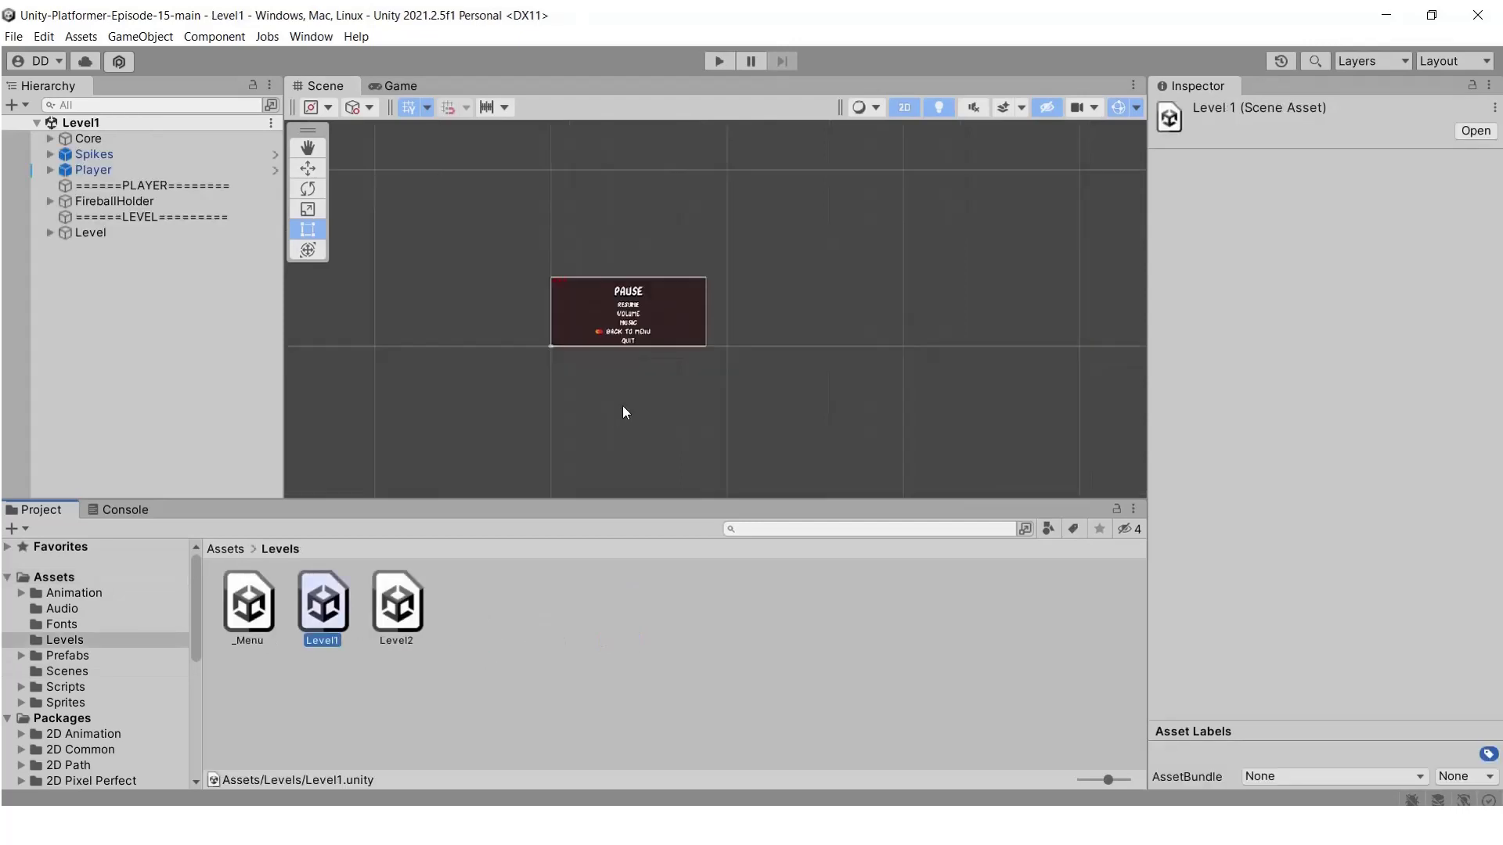
pyautogui.scroll(5, 622, 411)
pyautogui.click(126, 510)
# Start Play mode and run the character right over the spikes and around the fire trap room.
pyautogui.click(718, 61)
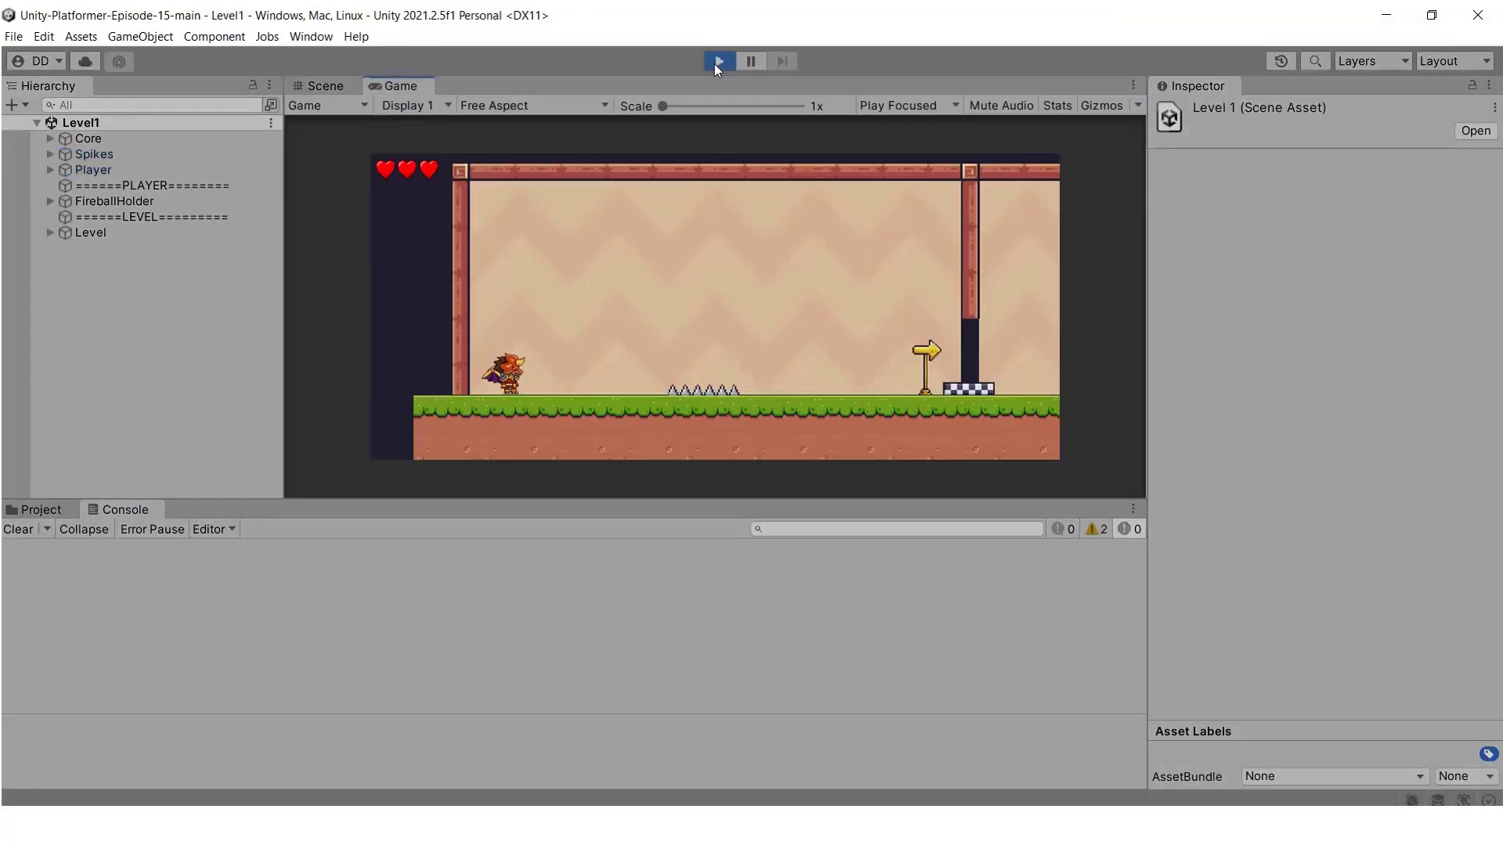
pyautogui.press('Right')
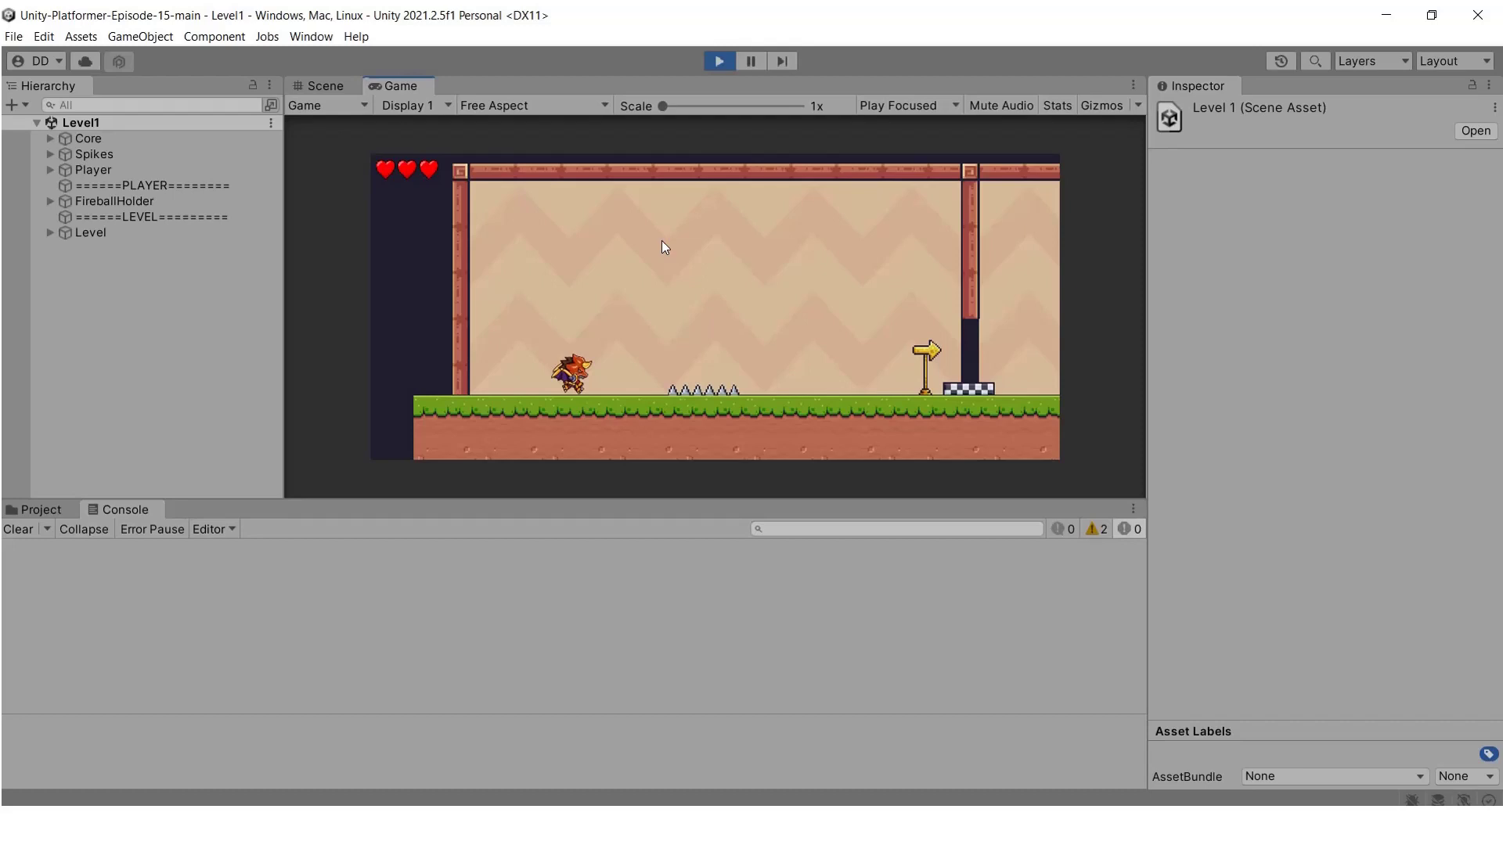
pyautogui.press('space')
pyautogui.press('Right')
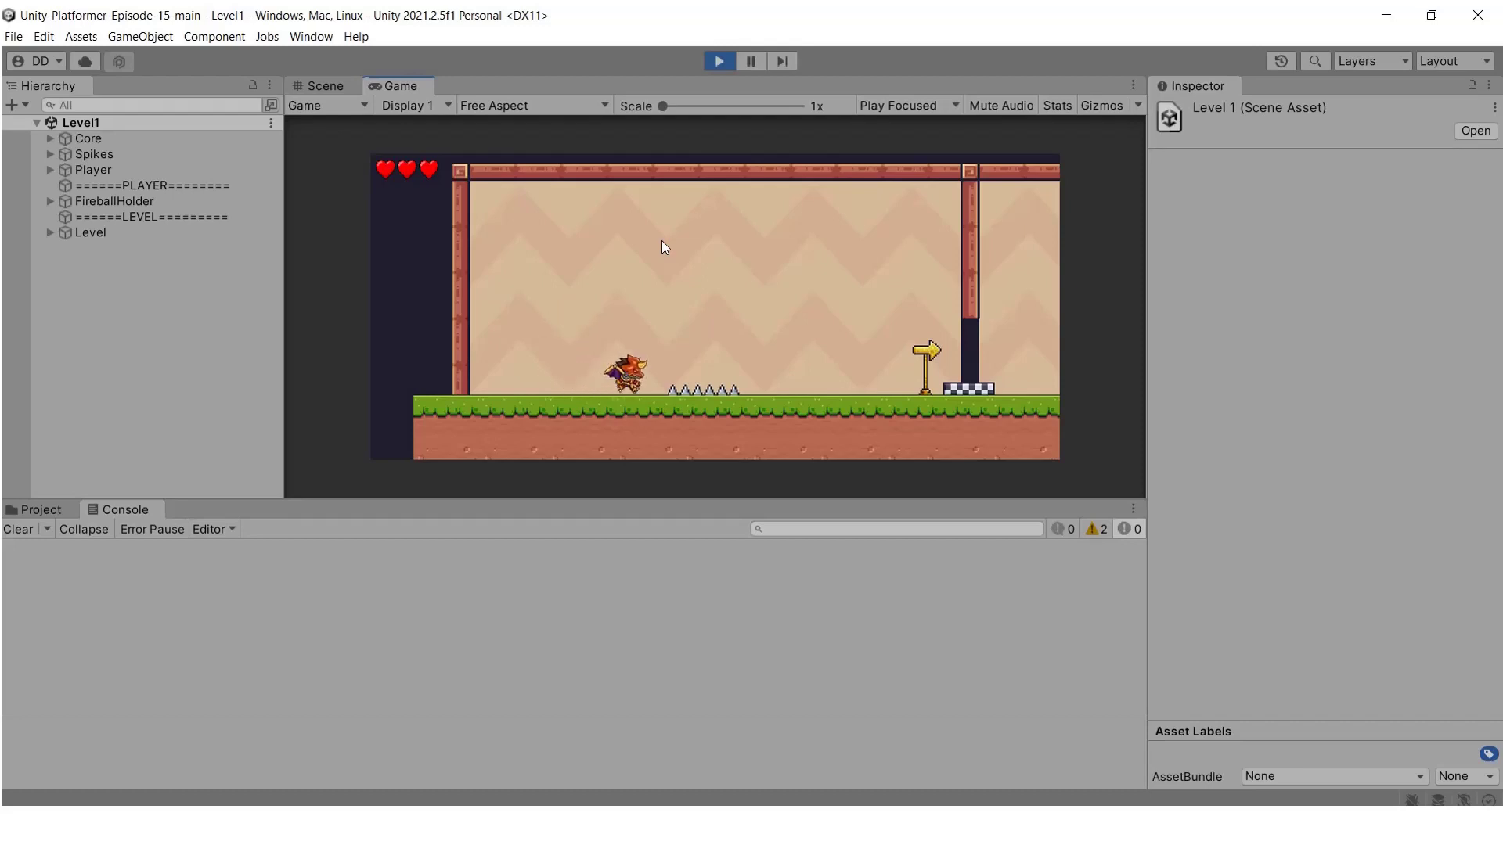
pyautogui.press('Right')
pyautogui.press('space')
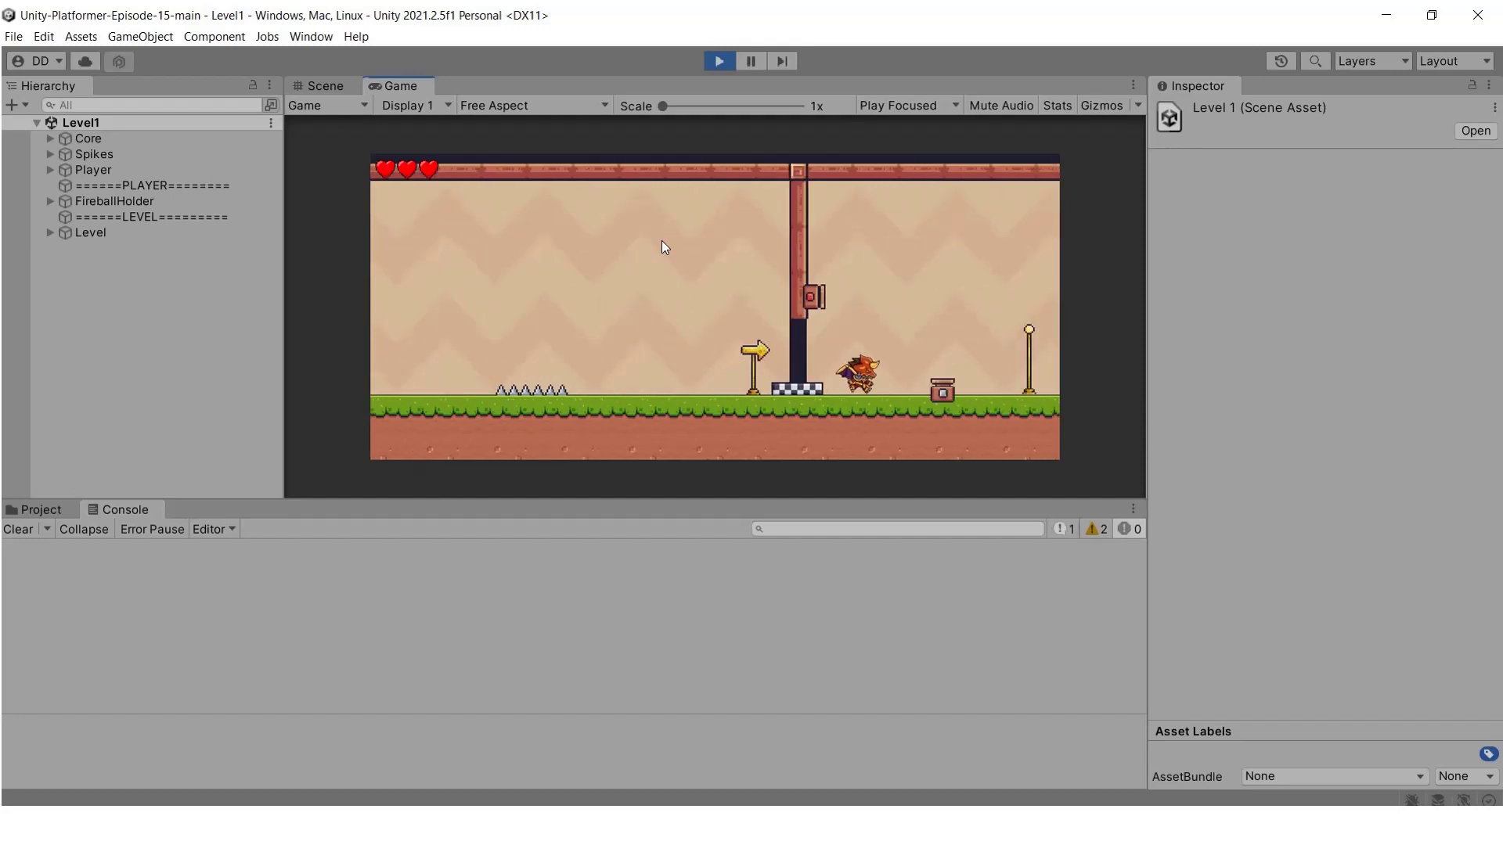
pyautogui.press('Right')
pyautogui.press('Left')
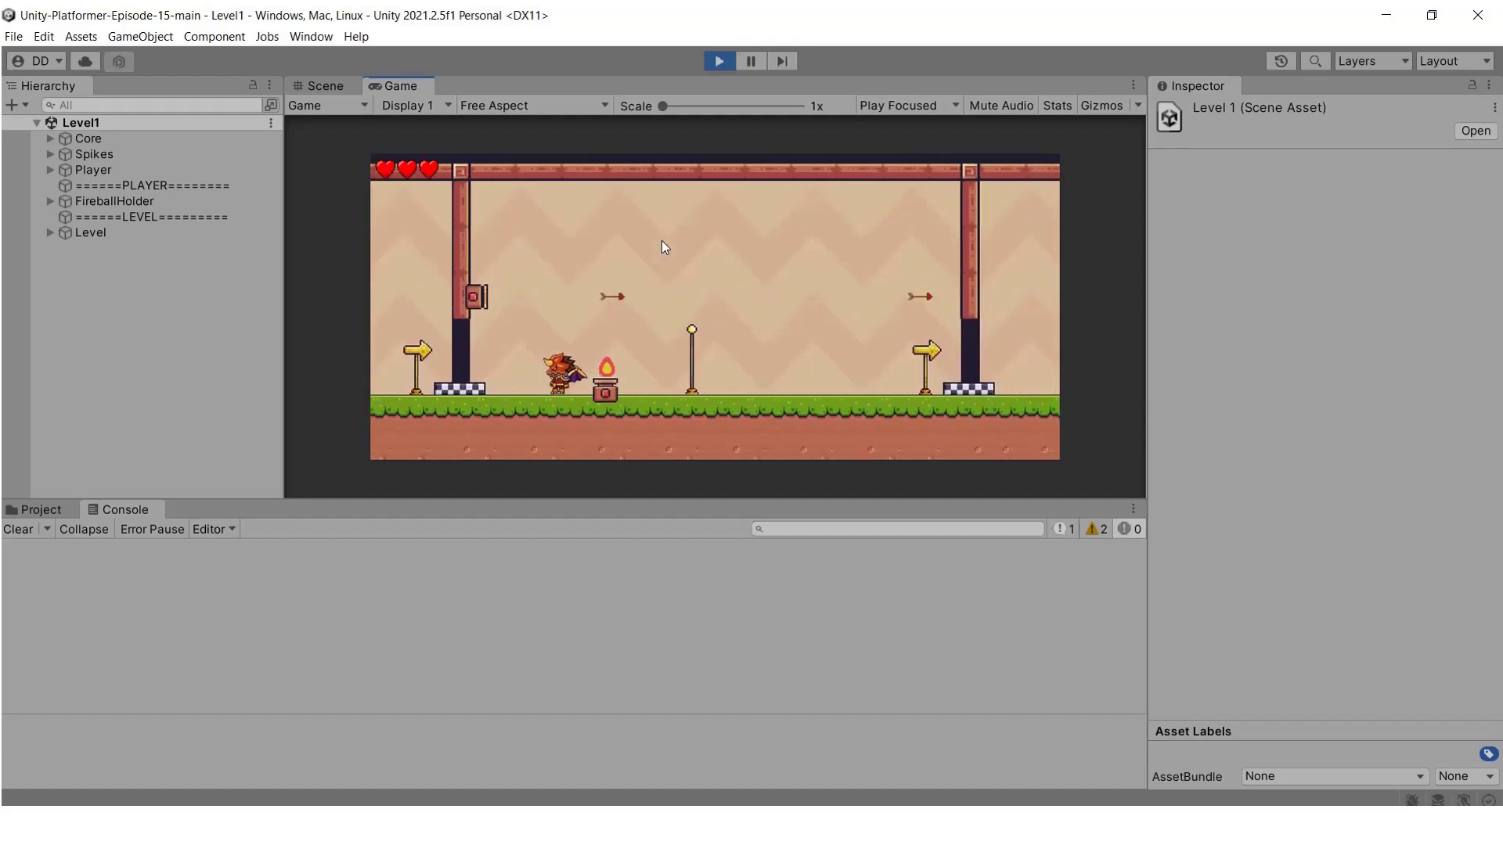
pyautogui.press('Left')
pyautogui.press('Right')
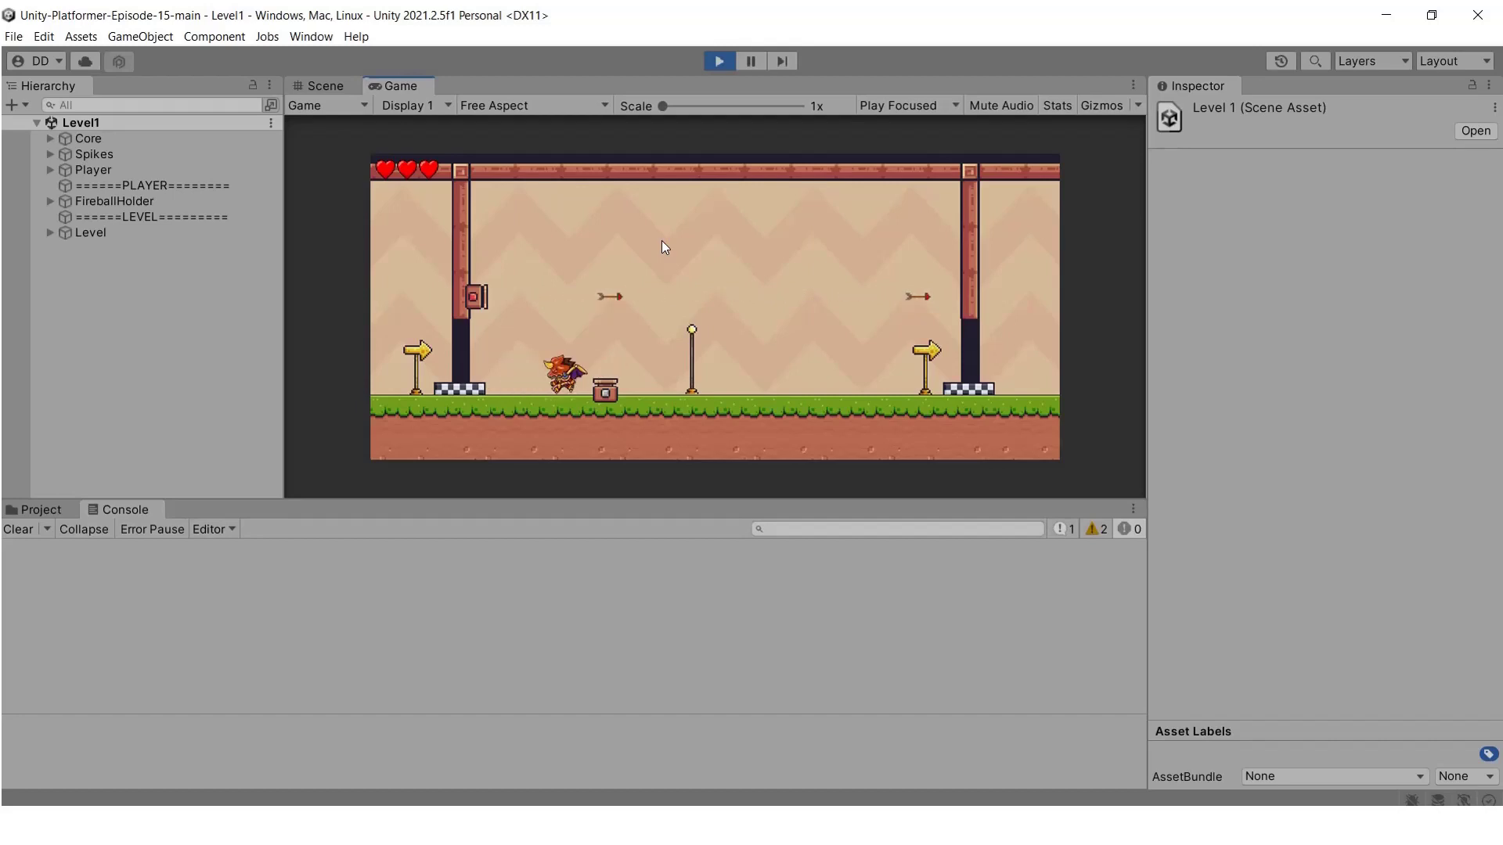
pyautogui.press('Right')
pyautogui.press('Left')
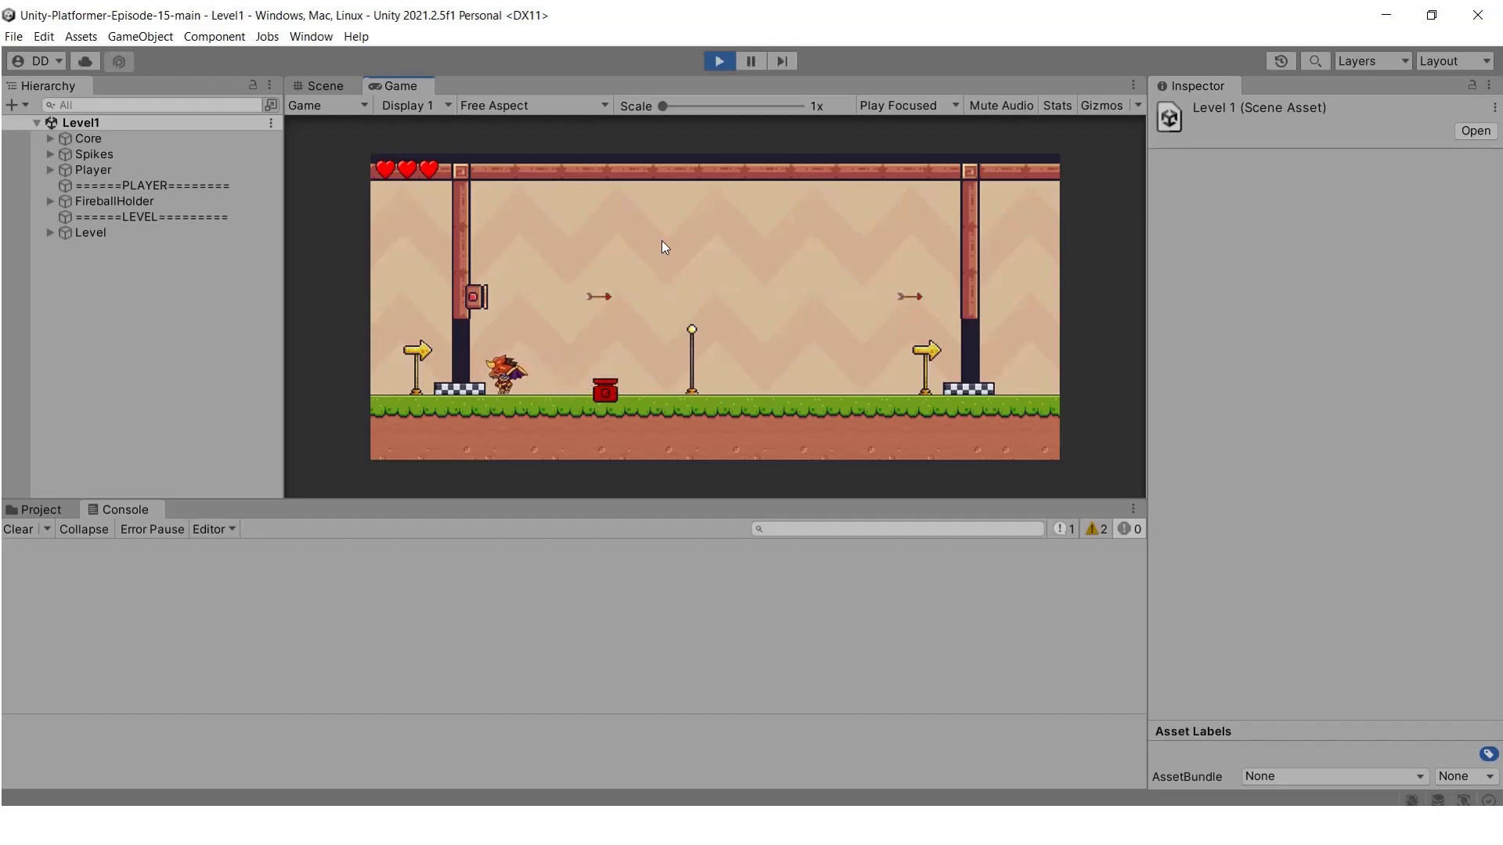
pyautogui.press('Right')
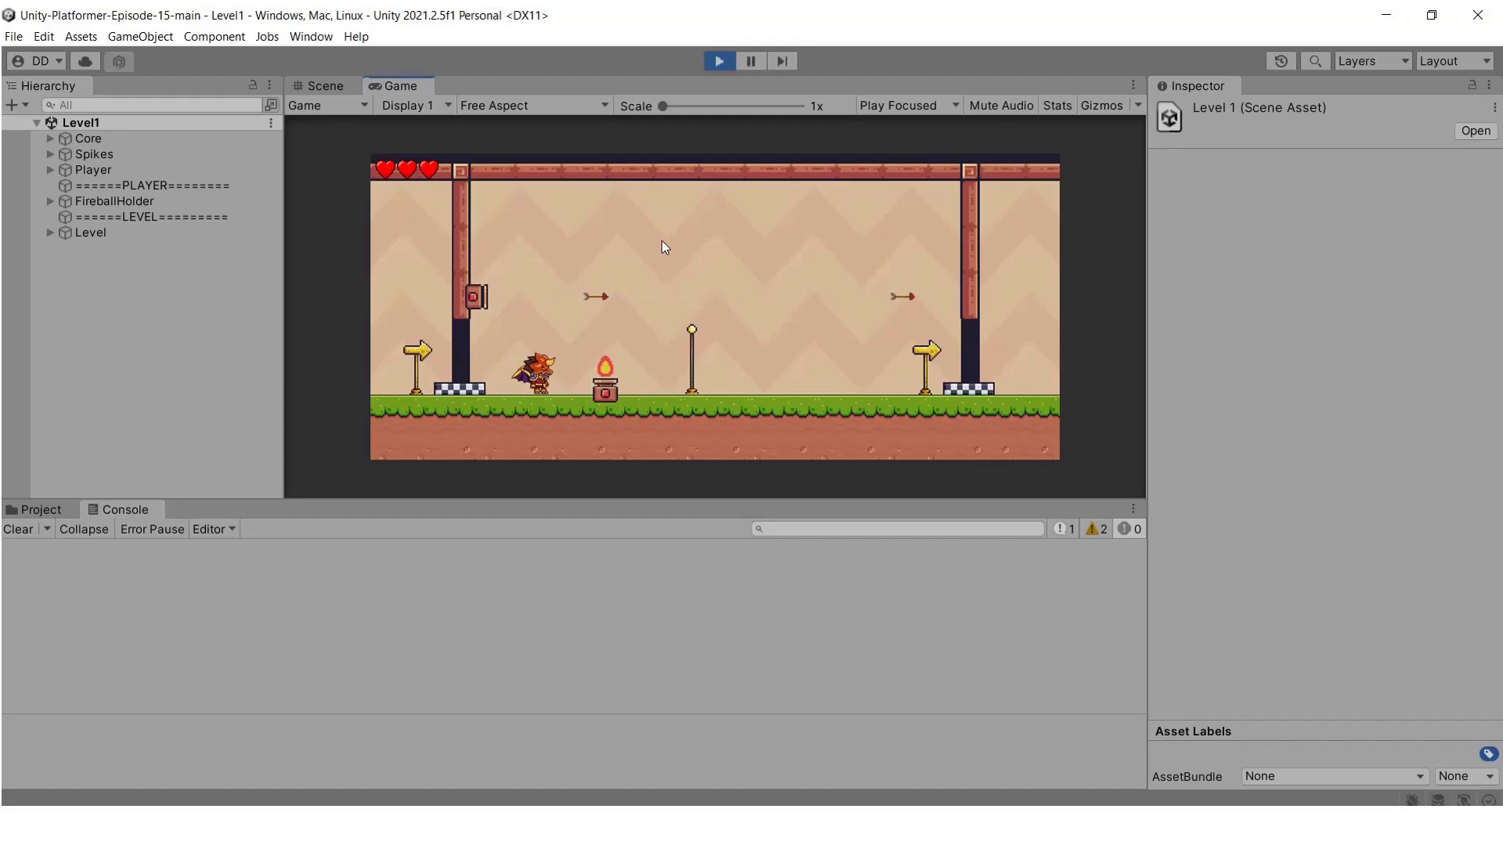
# Advance into the next rooms, jumping over the spike pits to reach the signpost.
pyautogui.press('Right')
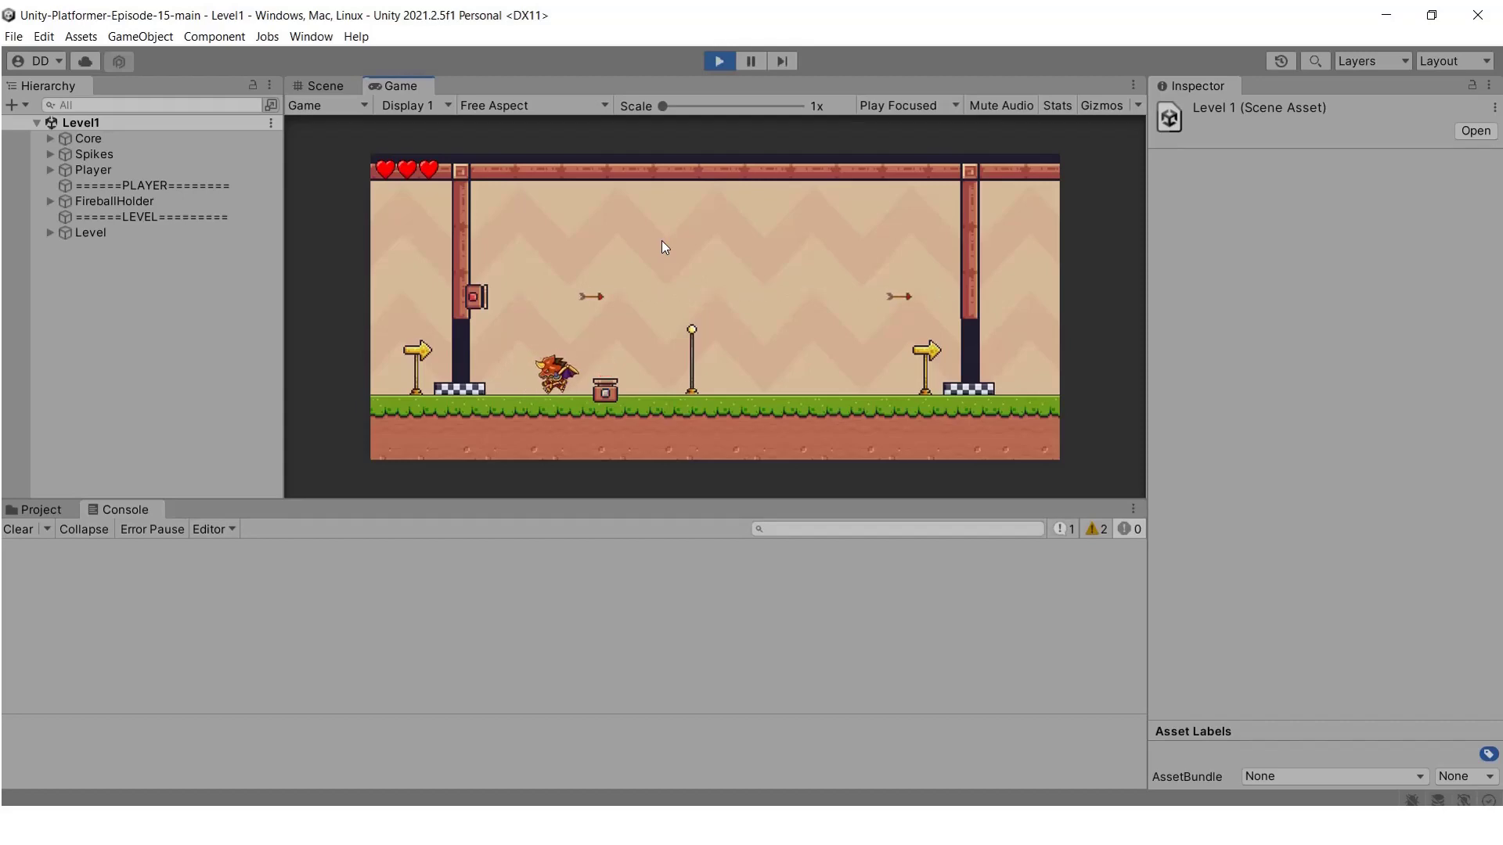
pyautogui.press('Right')
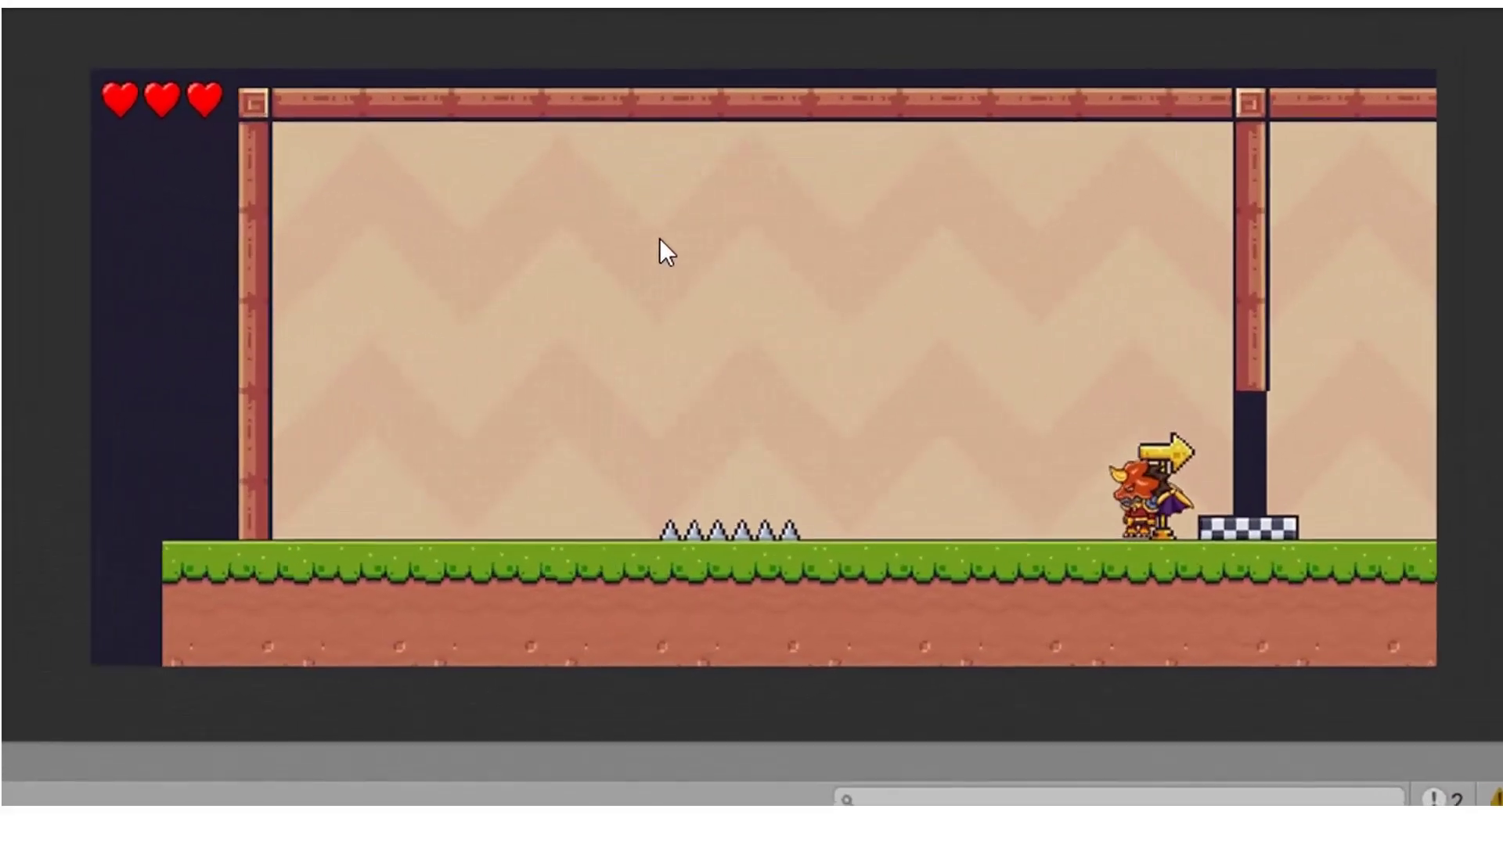
pyautogui.press('Left')
pyautogui.press('space')
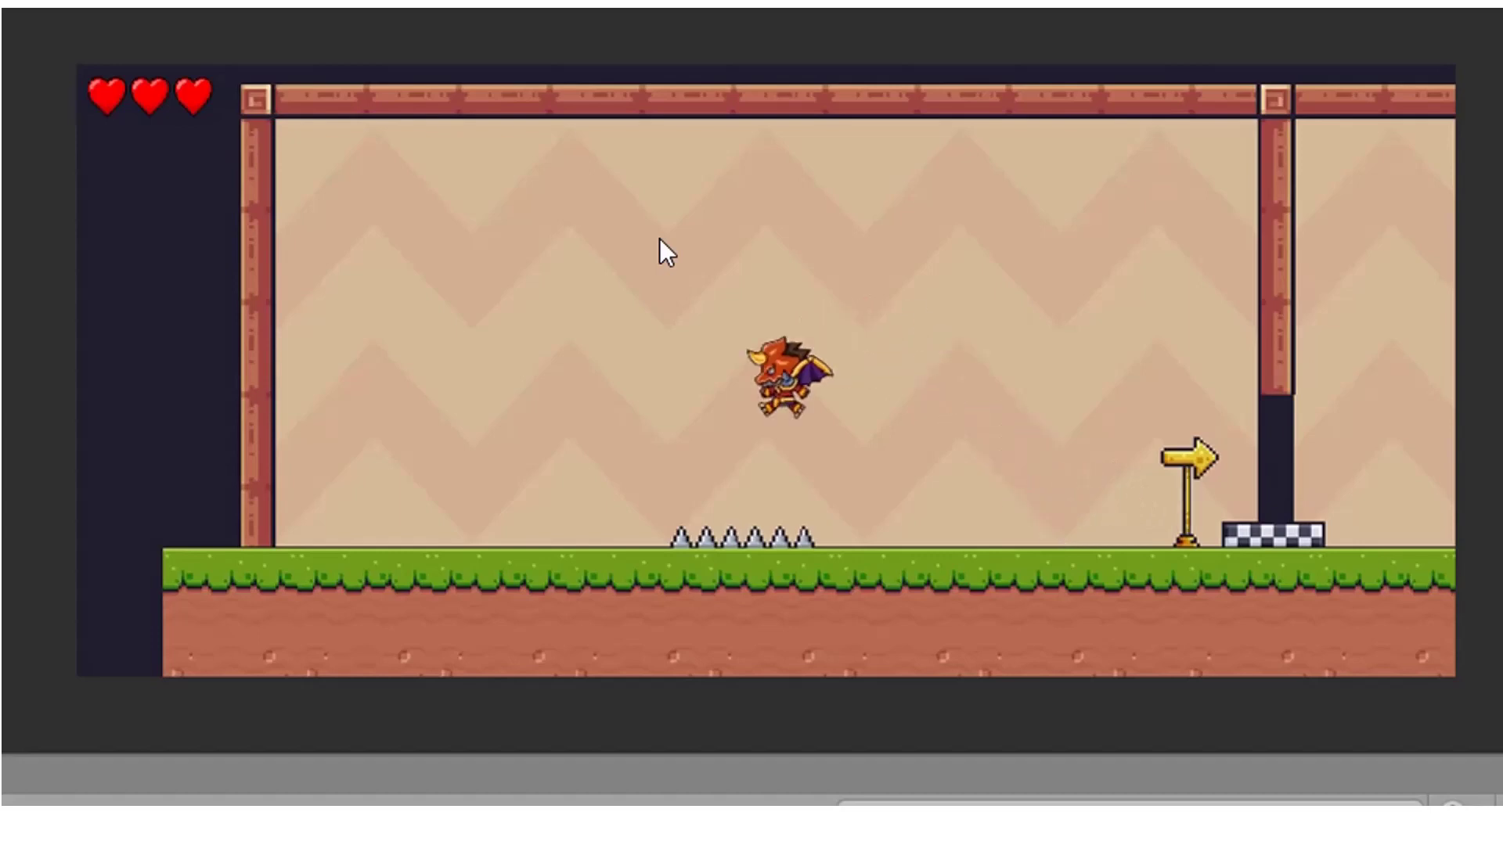
pyautogui.press('Right')
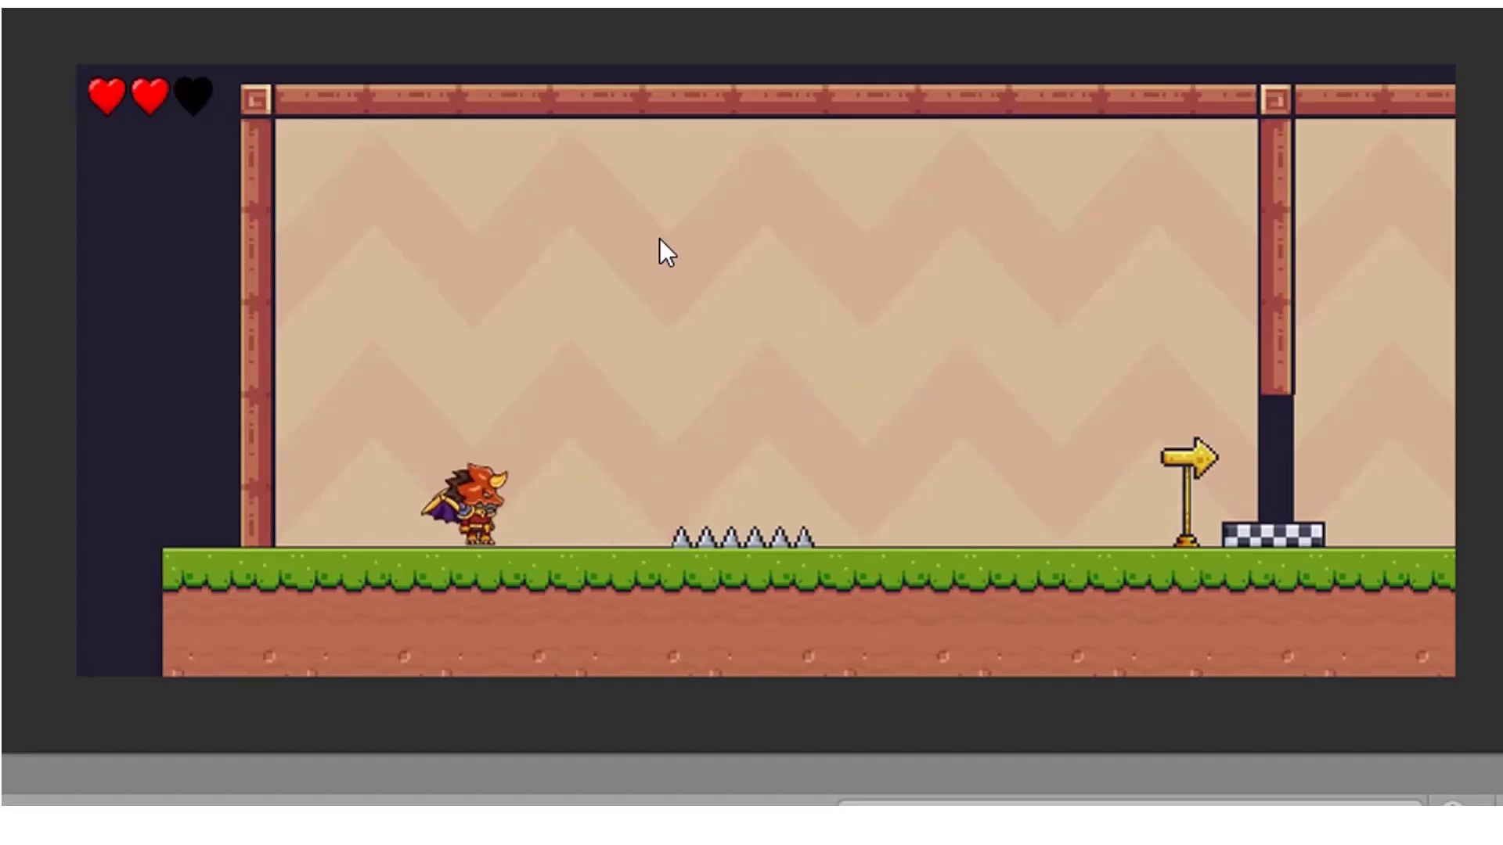
pyautogui.press('space')
pyautogui.press('Right')
pyautogui.press('space')
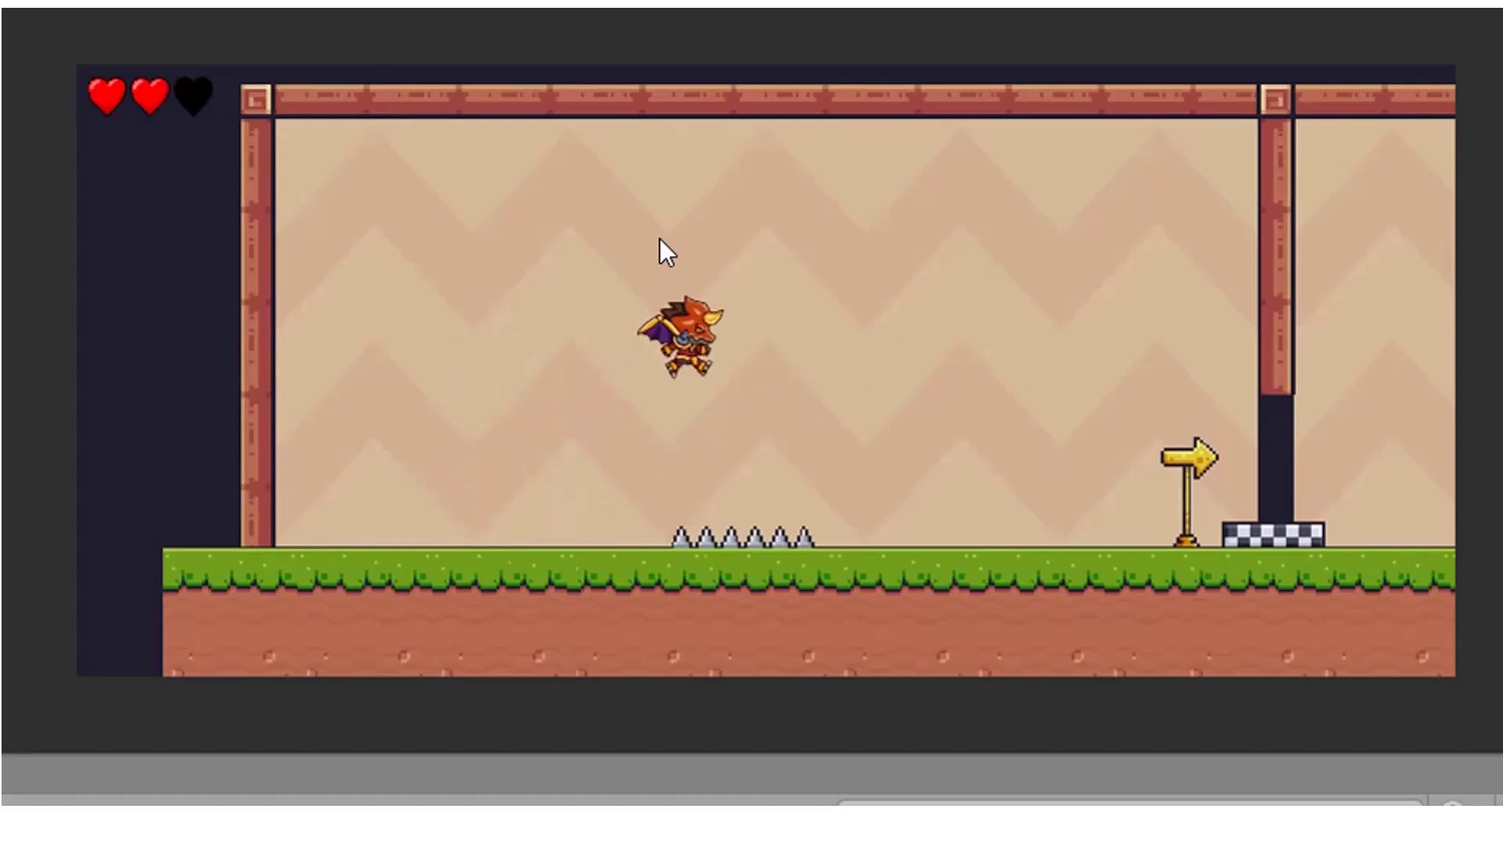
pyautogui.press('Right')
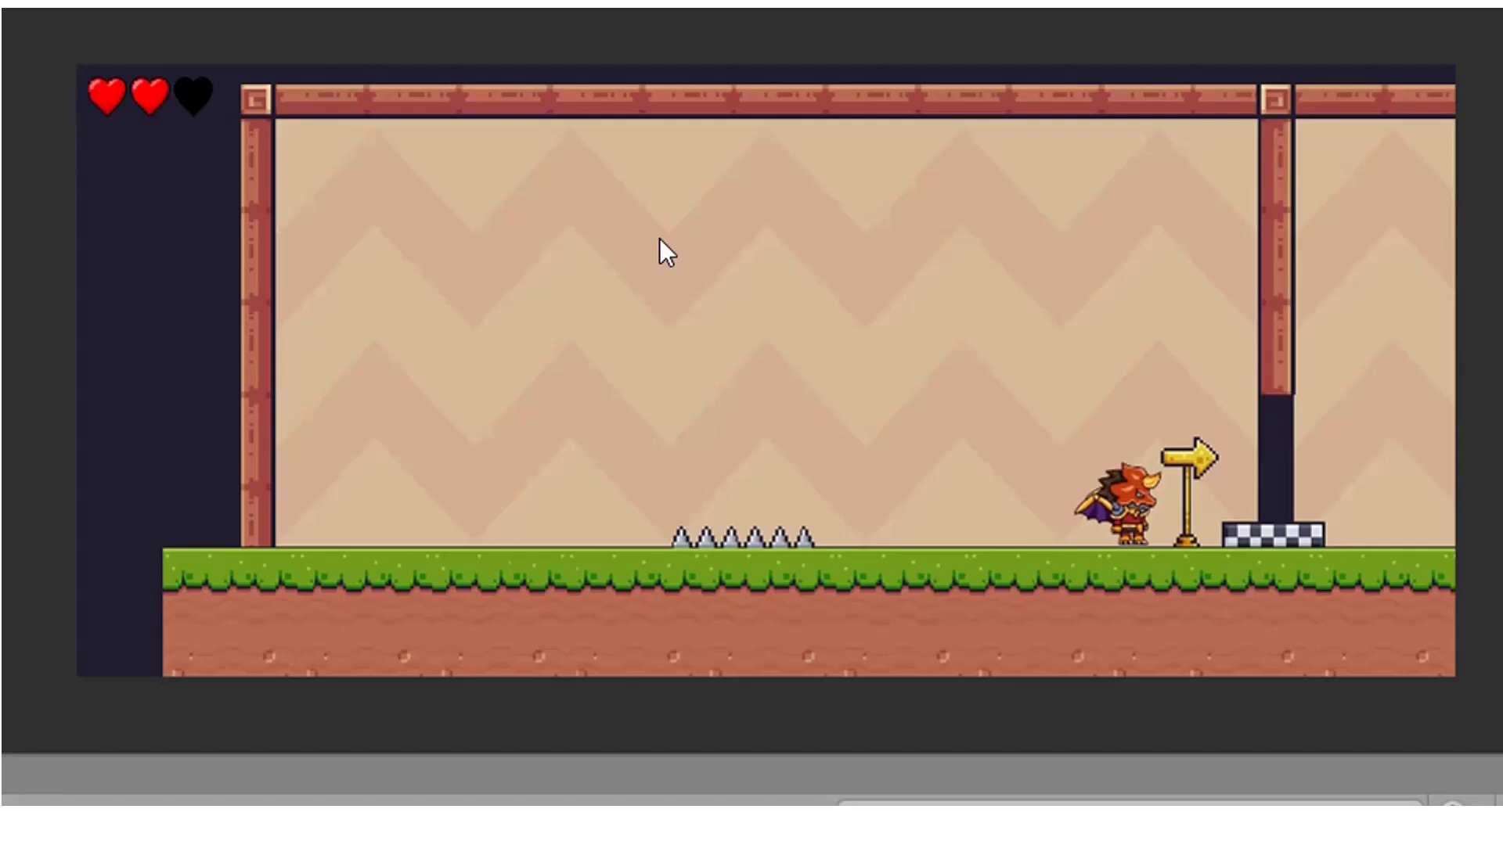
pyautogui.press('Right')
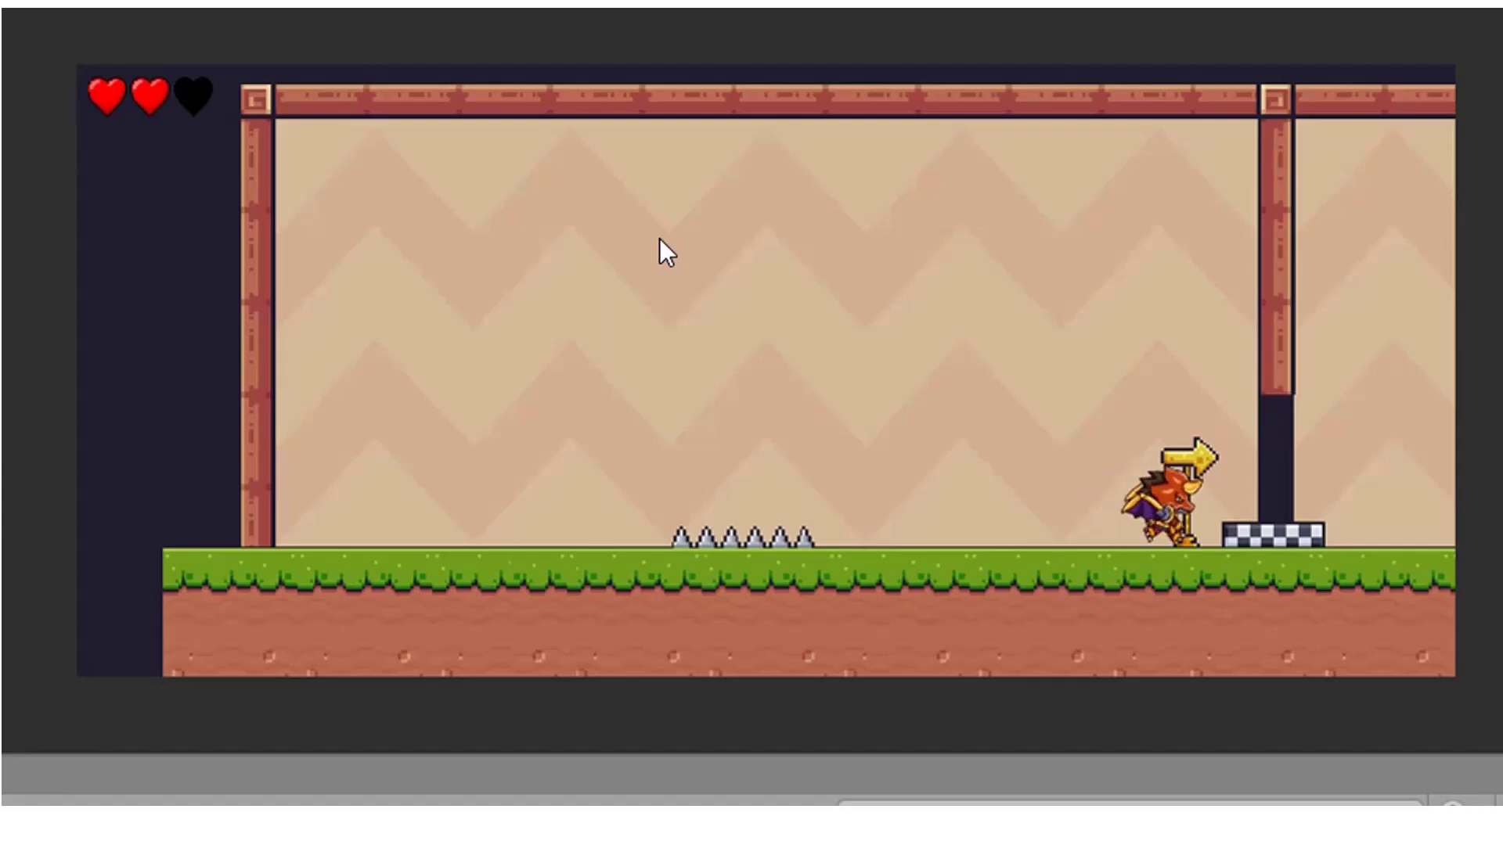
# Jump past the signpost into the new room and activate the checkpoint flag.
pyautogui.press('Left')
pyautogui.press('space')
pyautogui.press('Right')
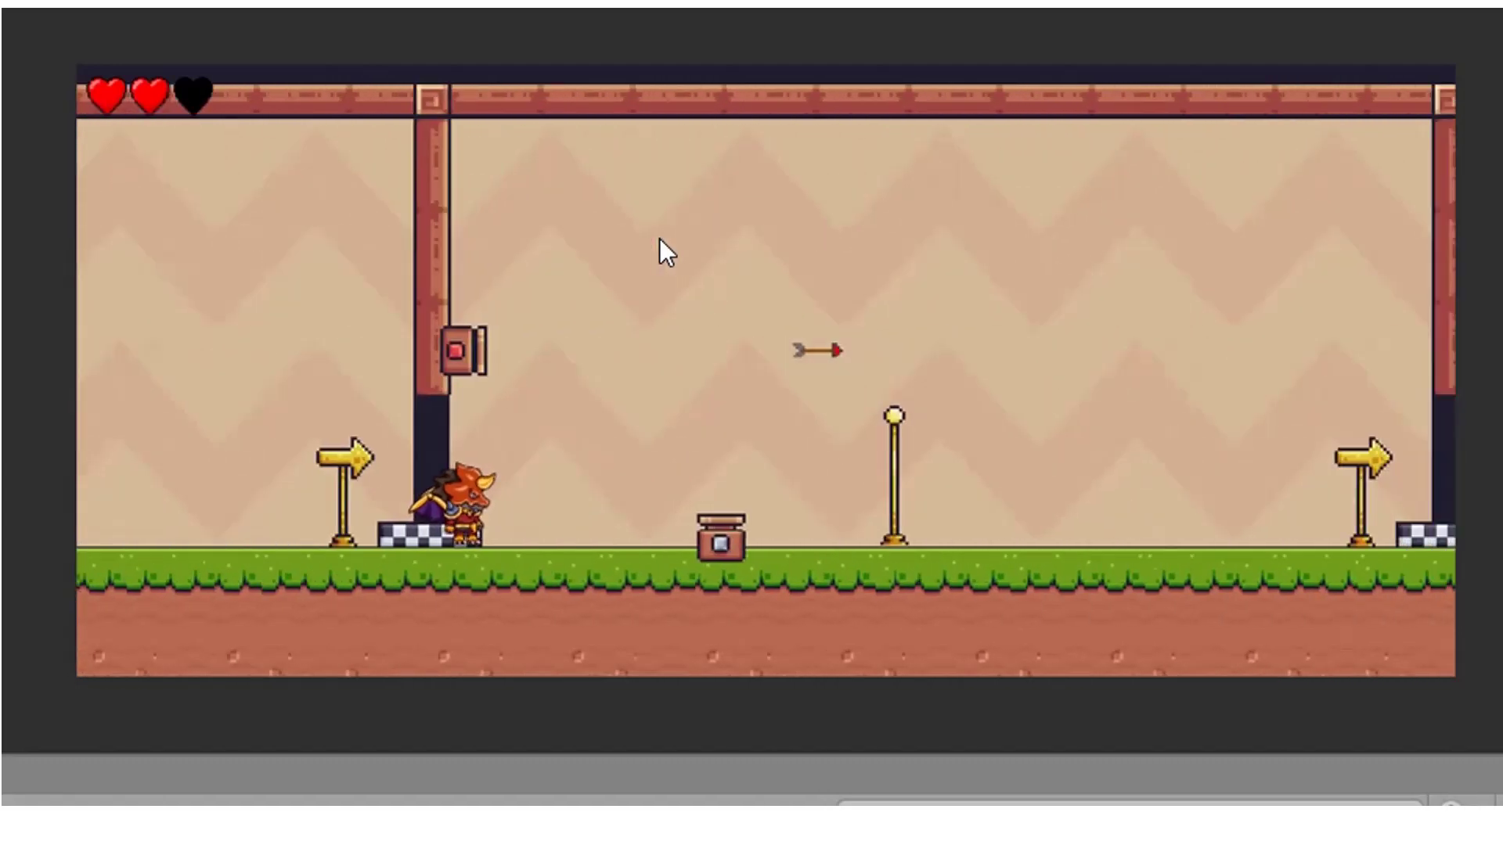
pyautogui.press('Right')
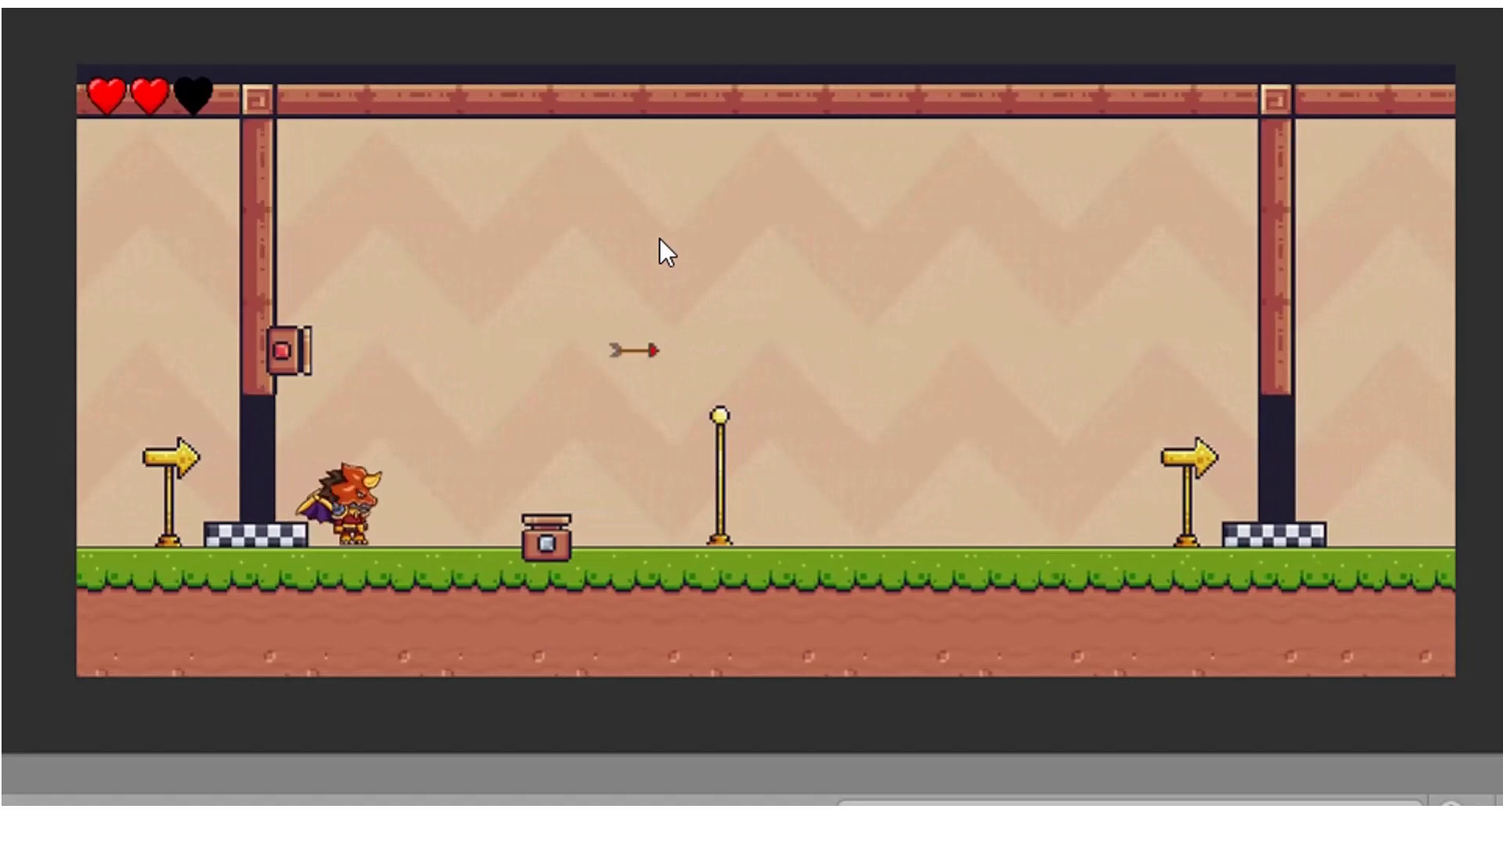
pyautogui.press('space')
pyautogui.press('Right')
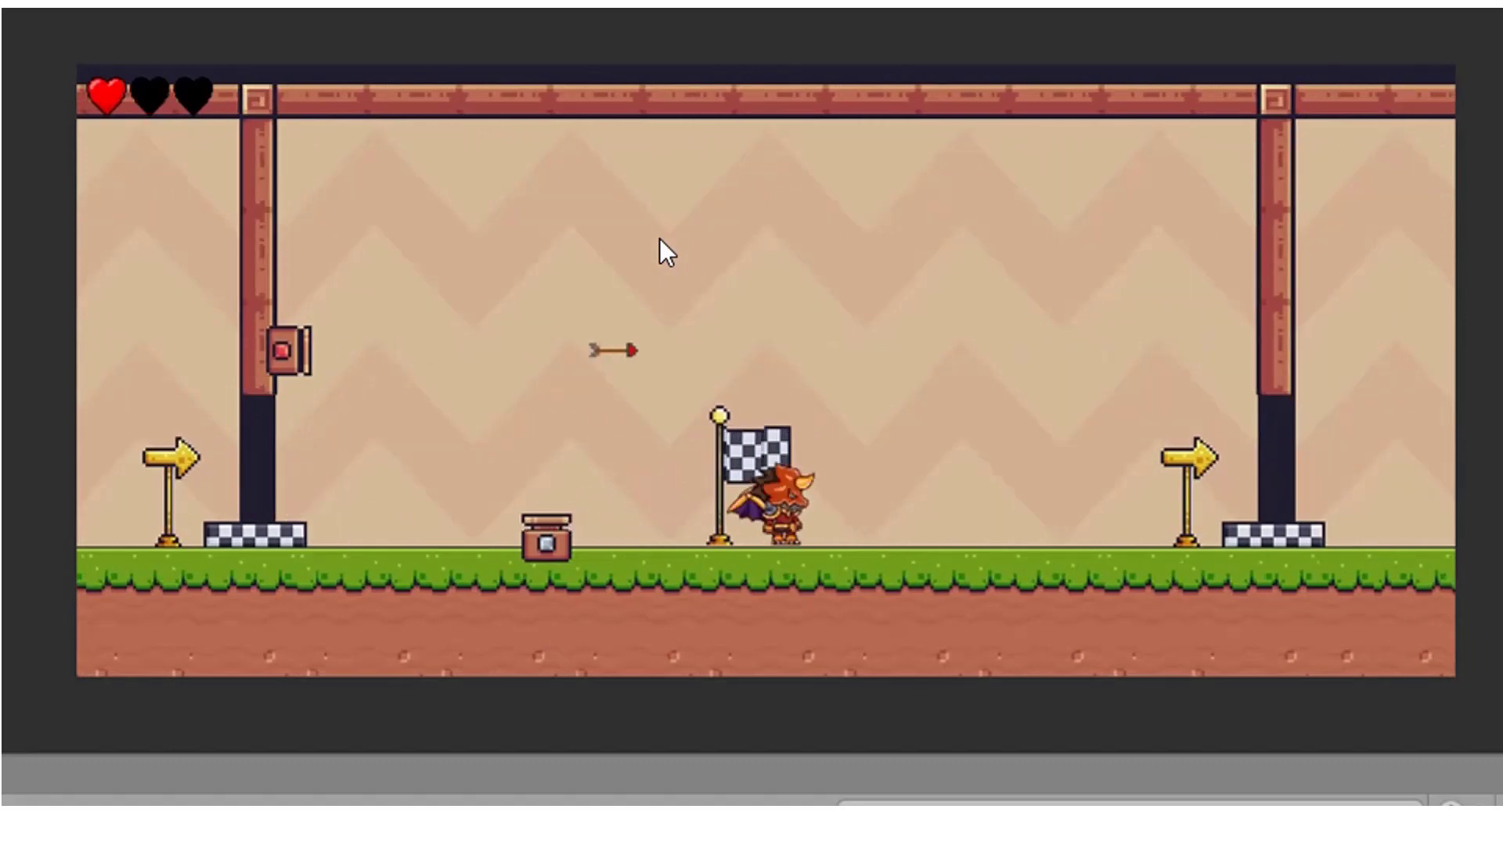
pyautogui.press('Right')
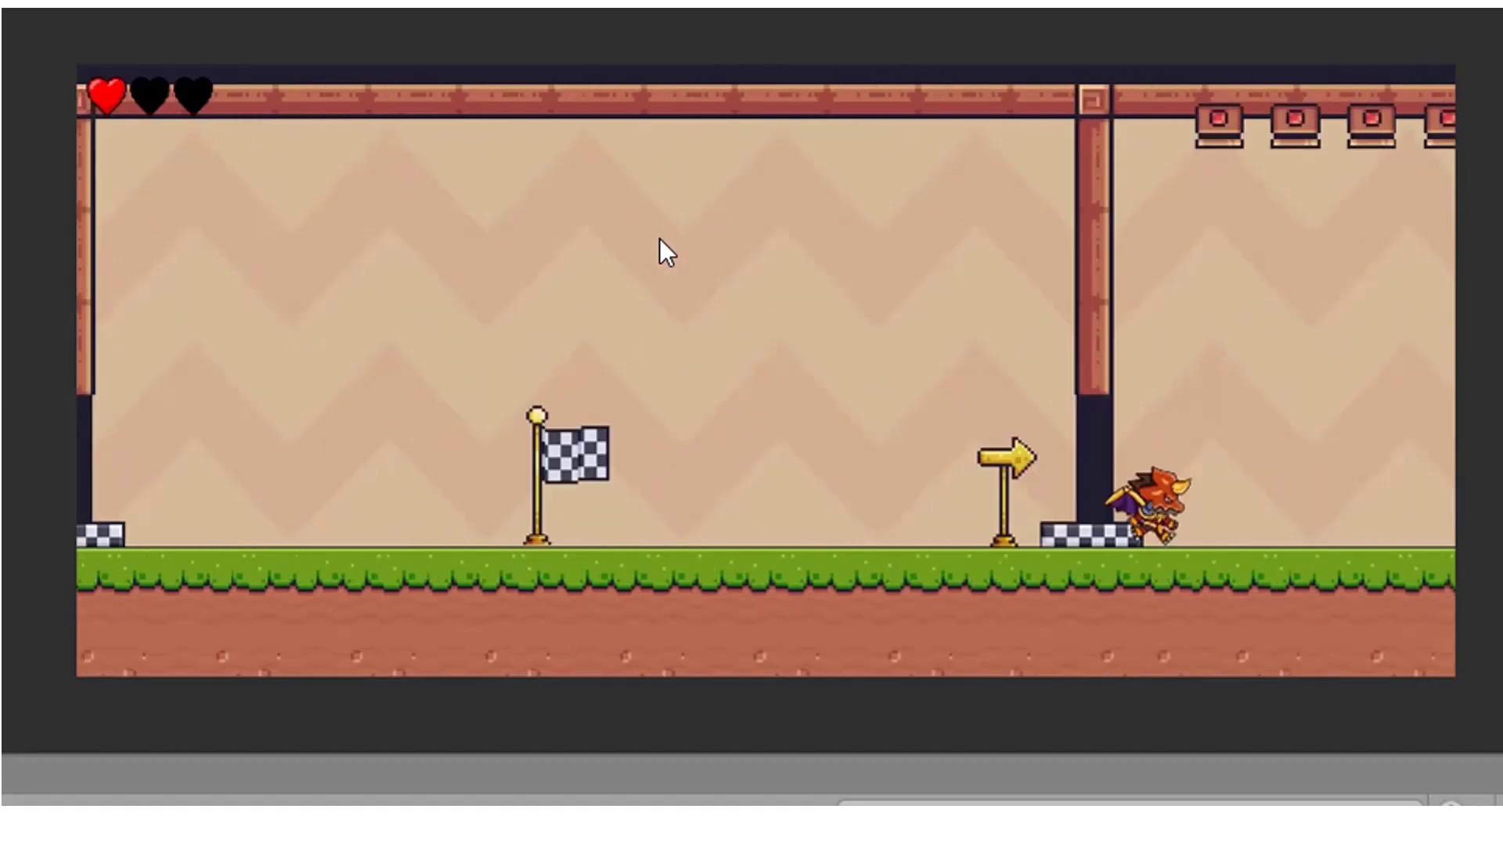
# Run into the turret room, die to a fireball, and respawn at the checkpoint roaming nearby rooms with three hearts.
pyautogui.press('Right')
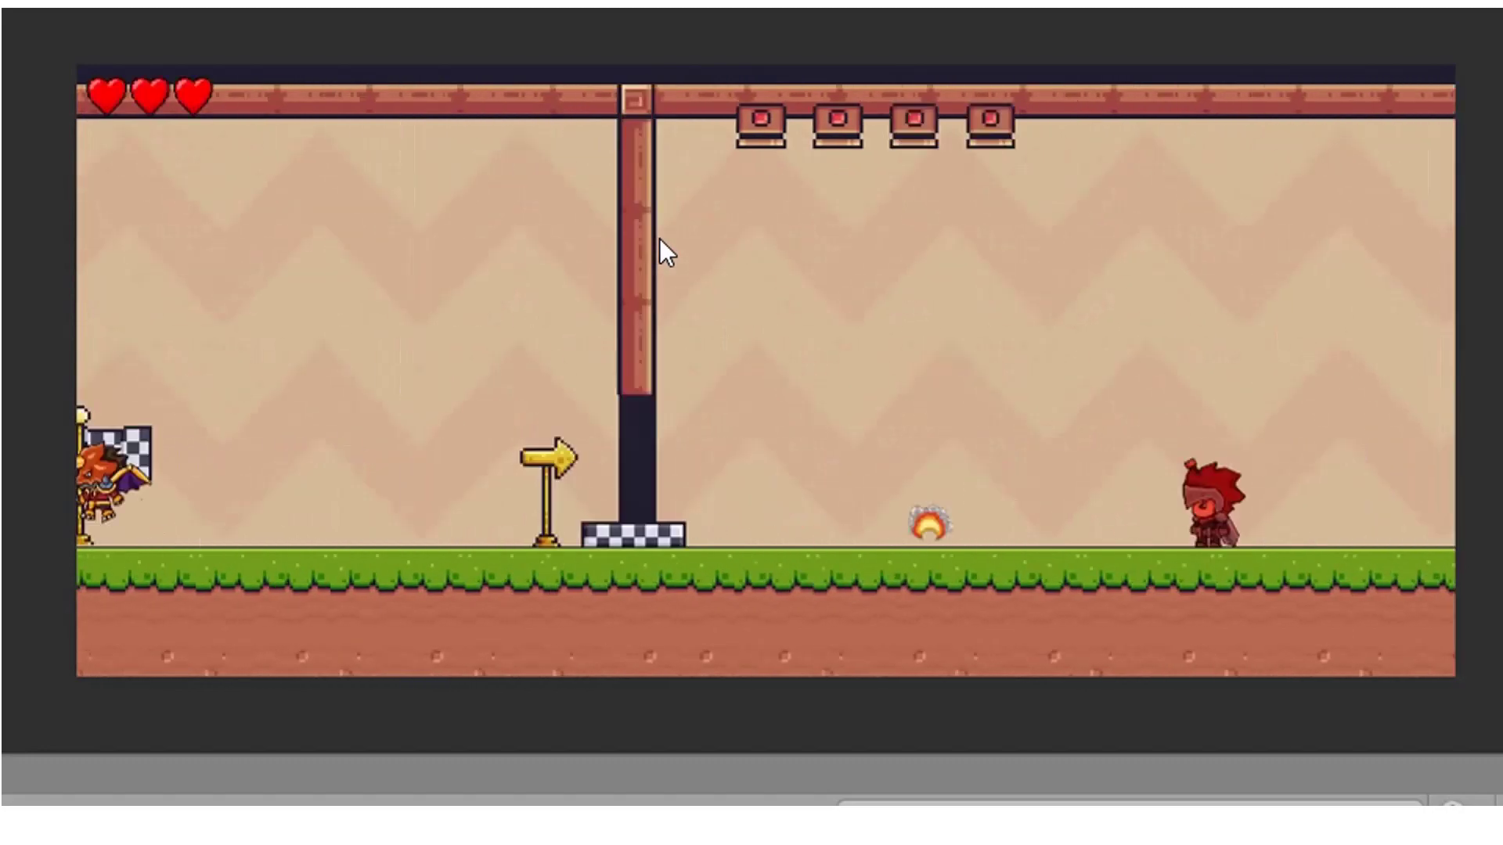
pyautogui.press('Right')
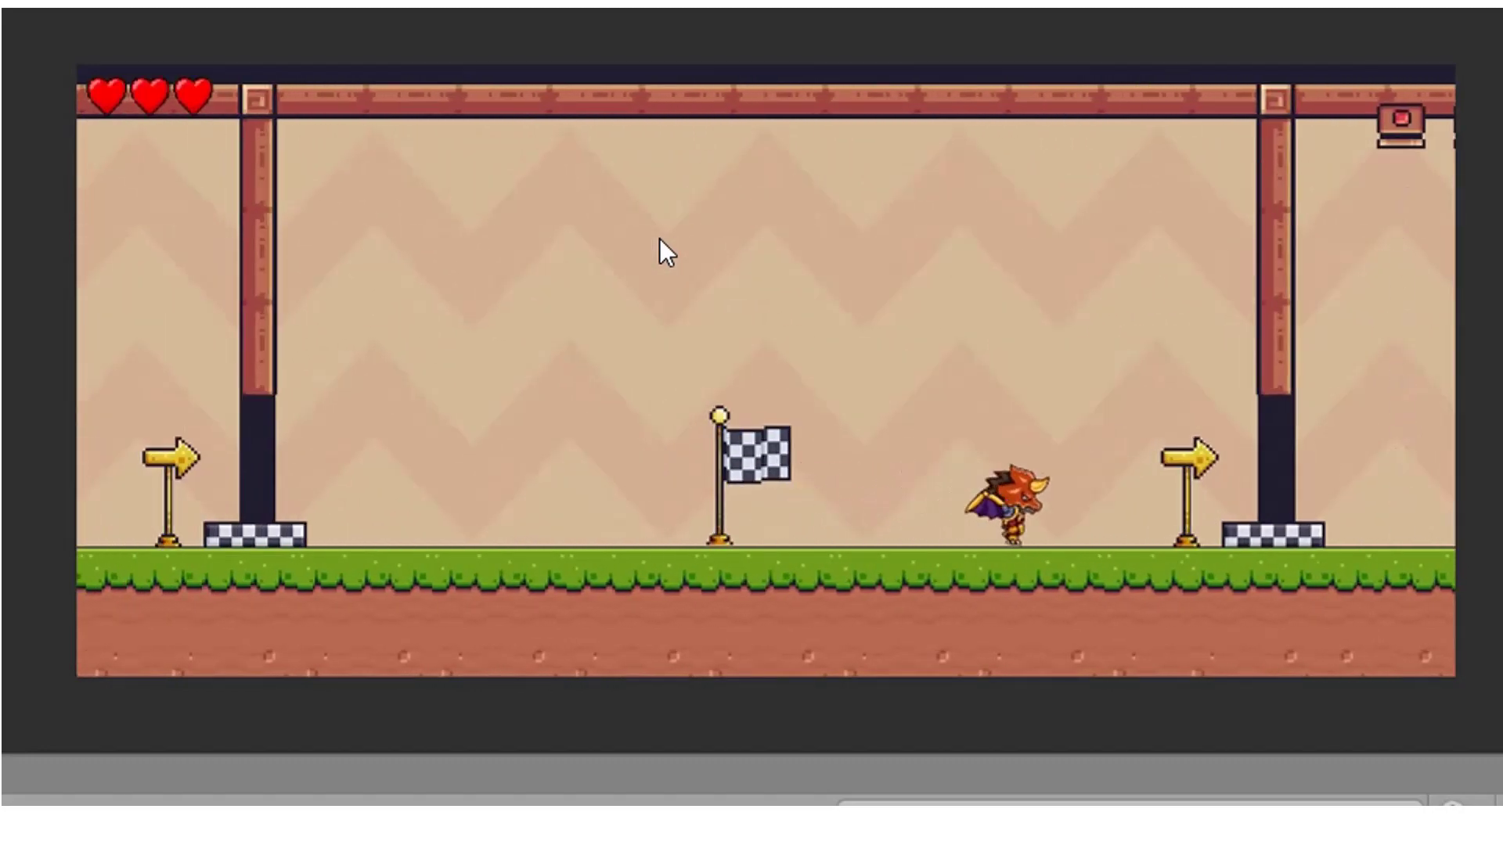
pyautogui.press('Right')
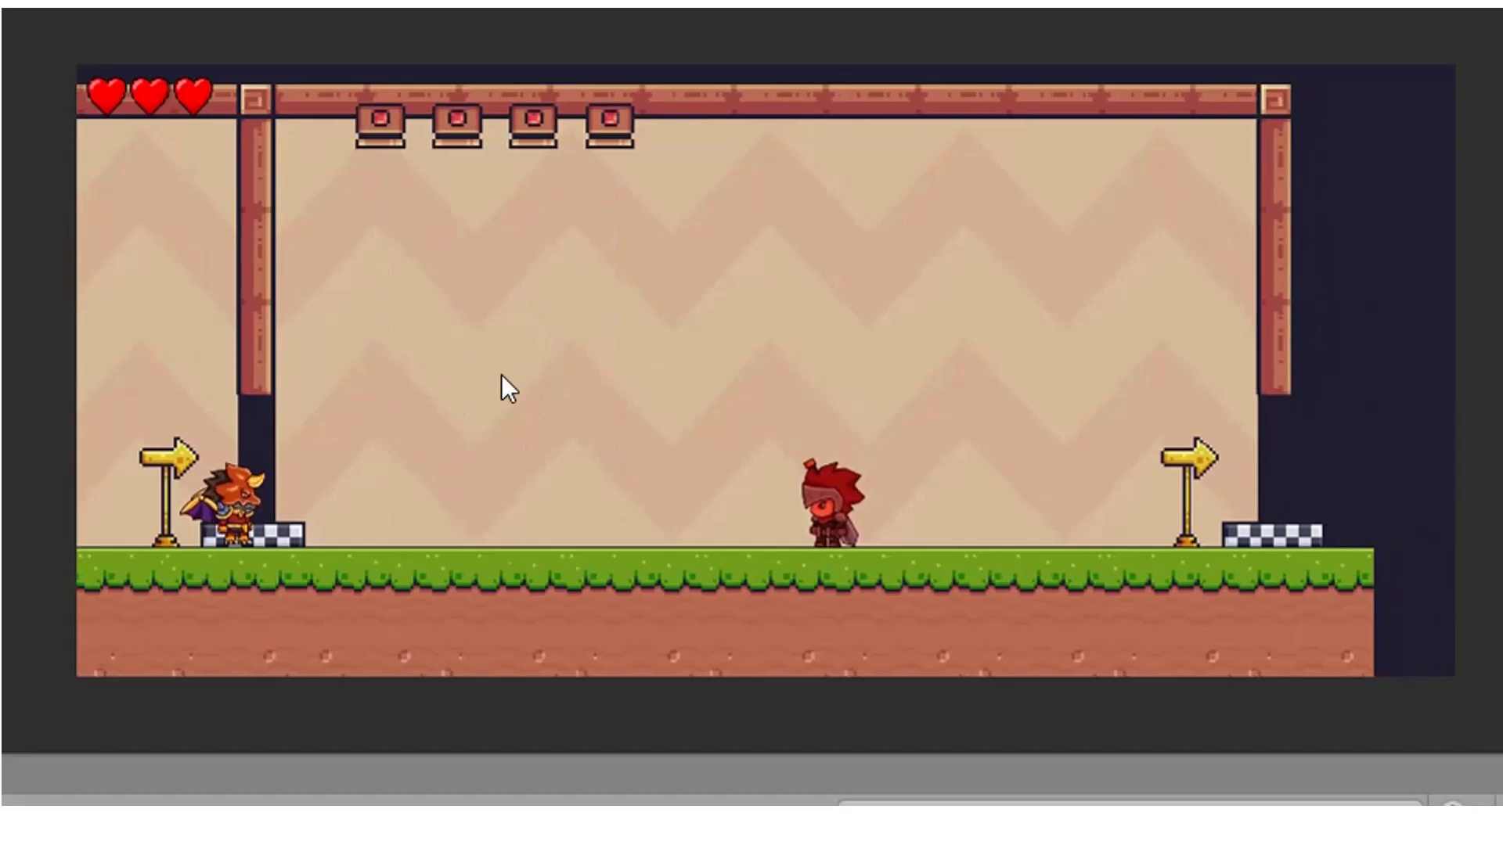
pyautogui.press('Left')
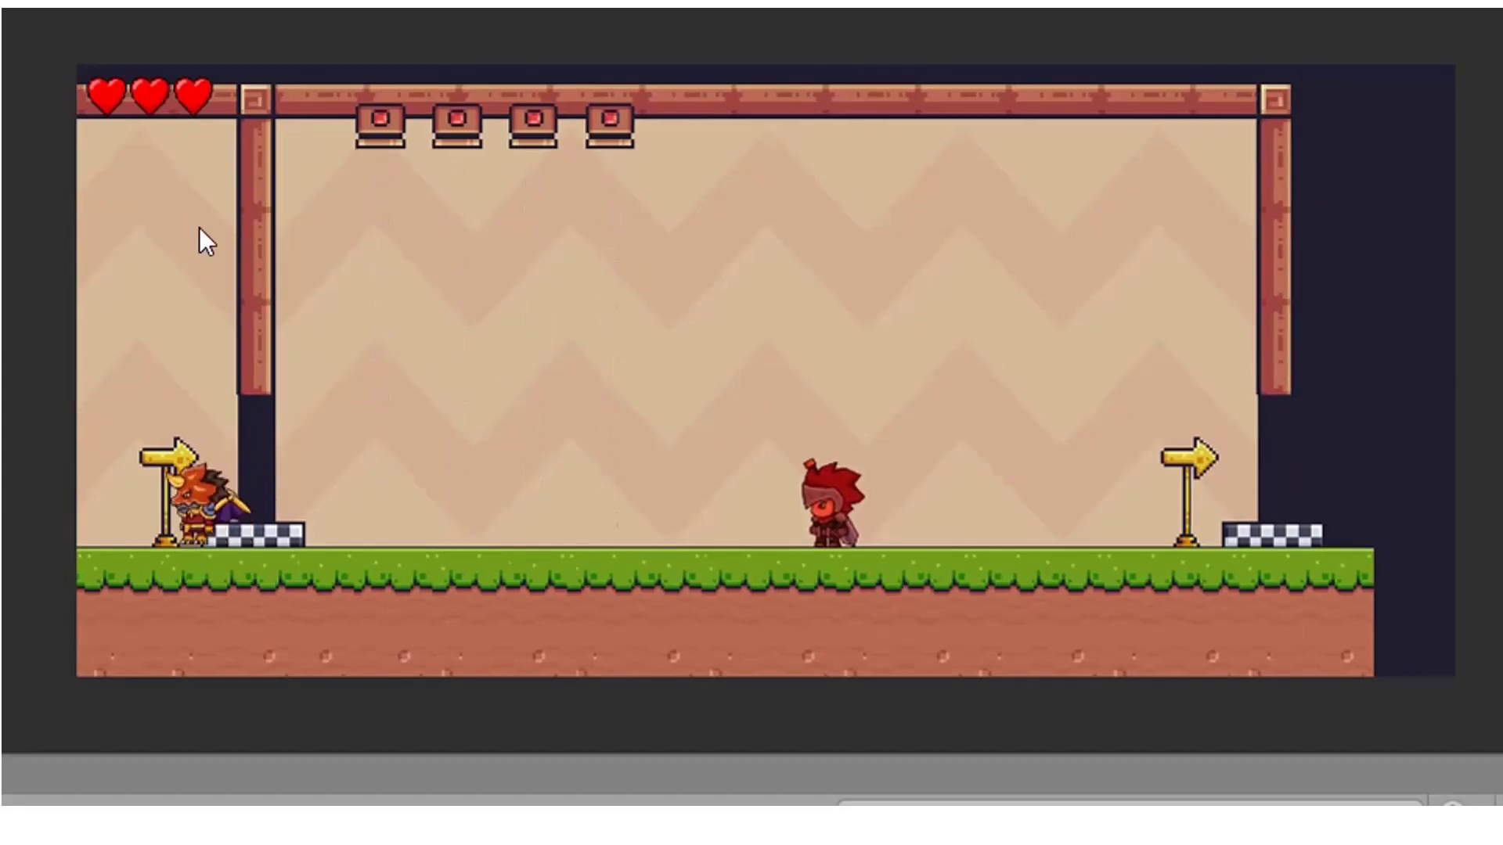
pyautogui.press('Right')
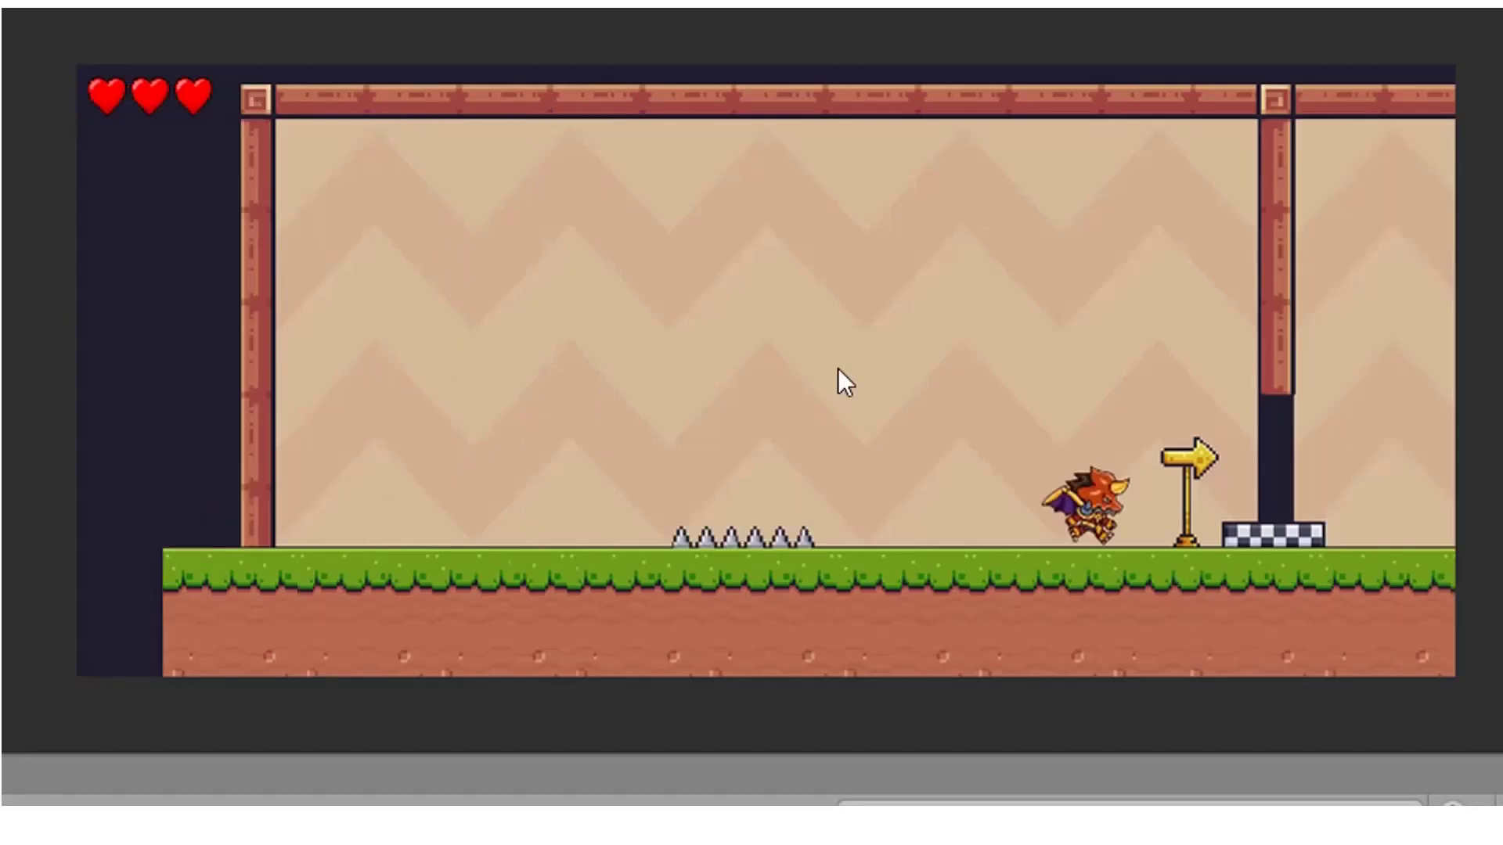
pyautogui.press('Right')
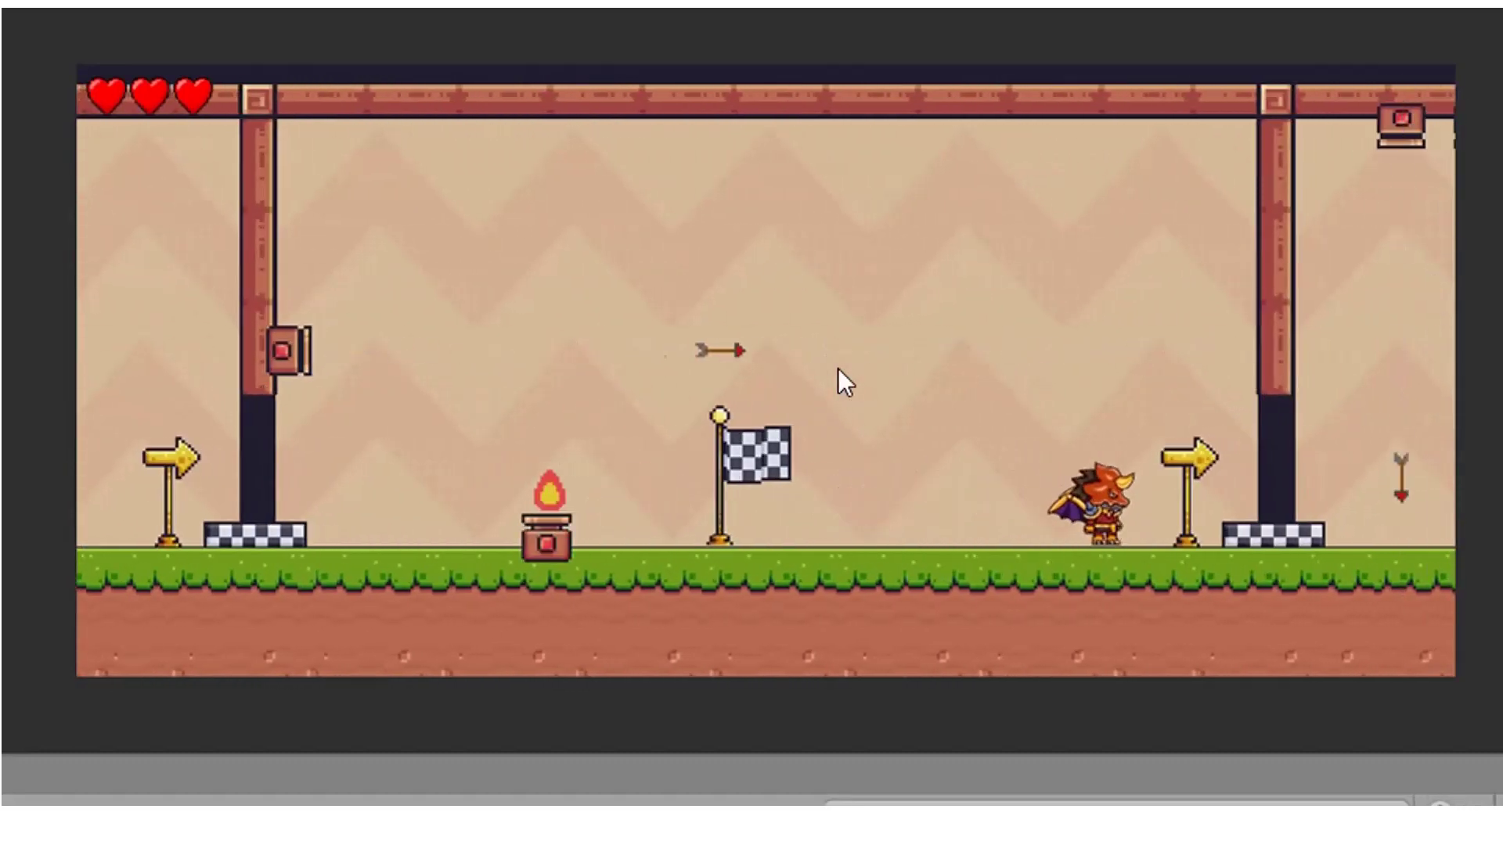
pyautogui.press('Left')
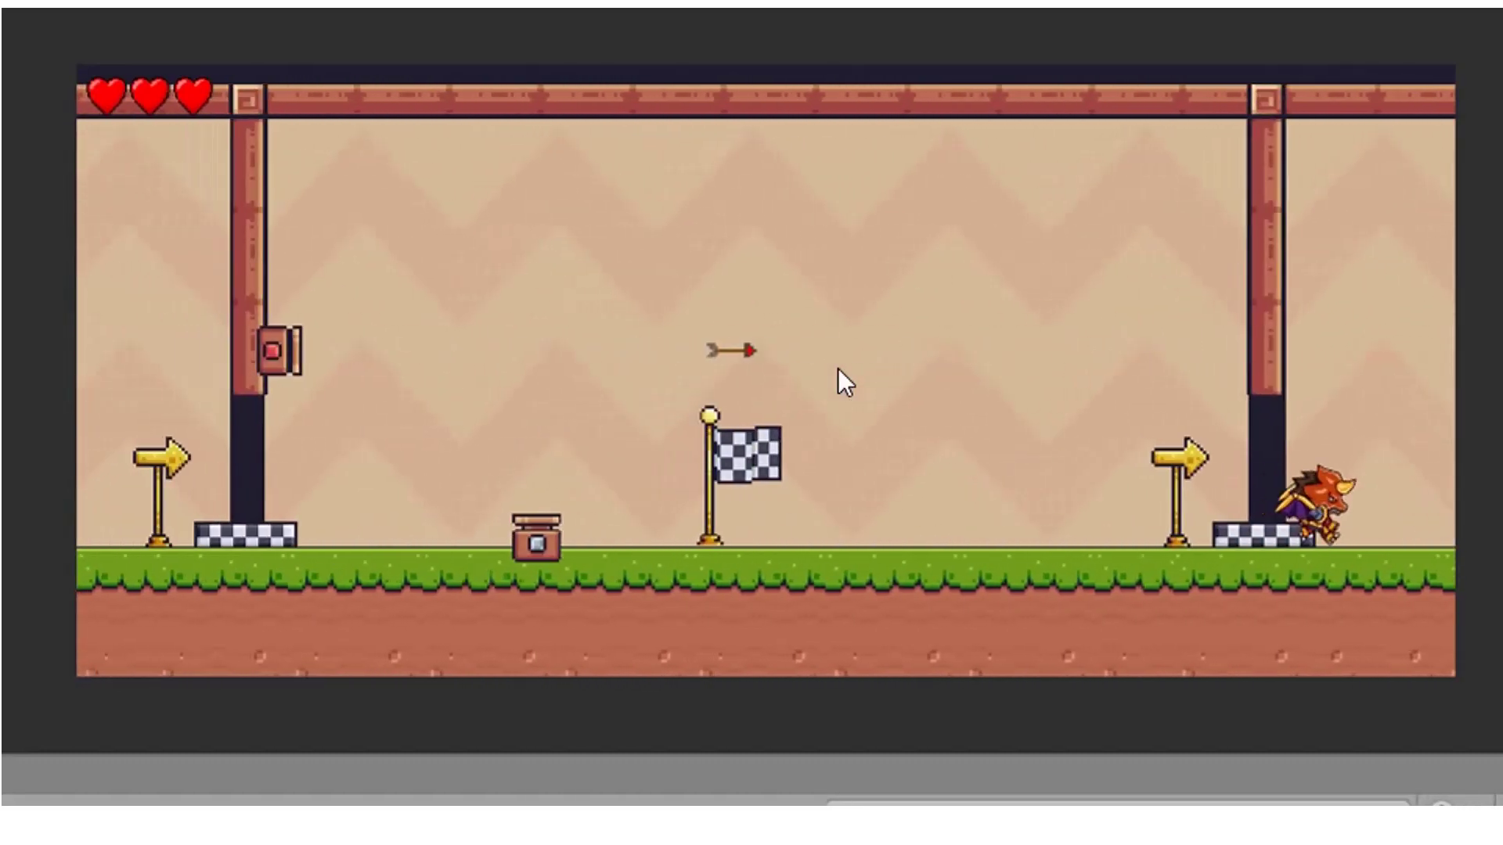
# Shoot fireballs to destroy the red enemy, then walk right past the signpost to the wall.
pyautogui.press('Left')
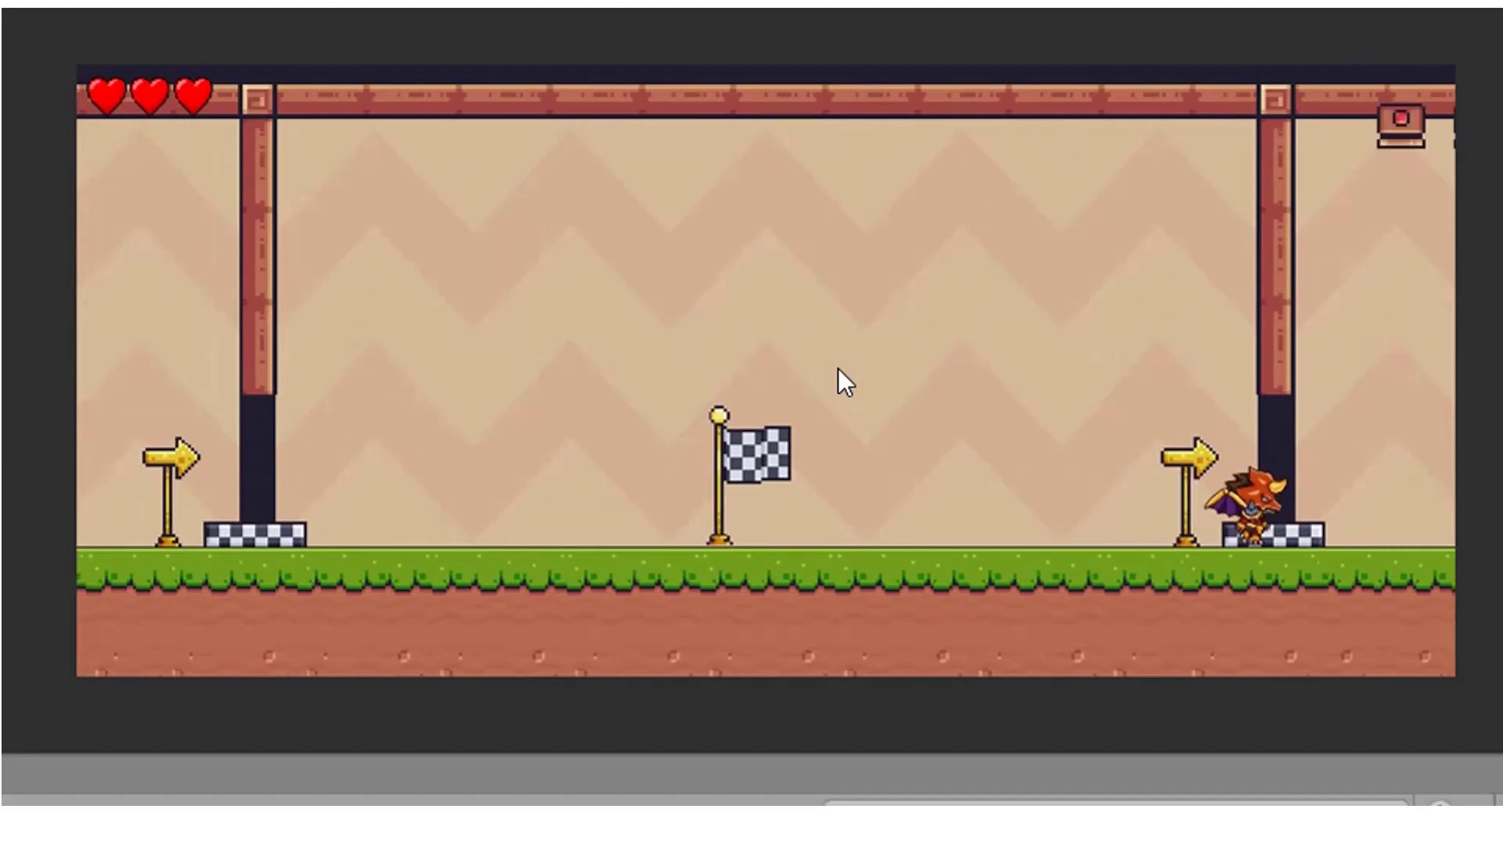
pyautogui.press('Left')
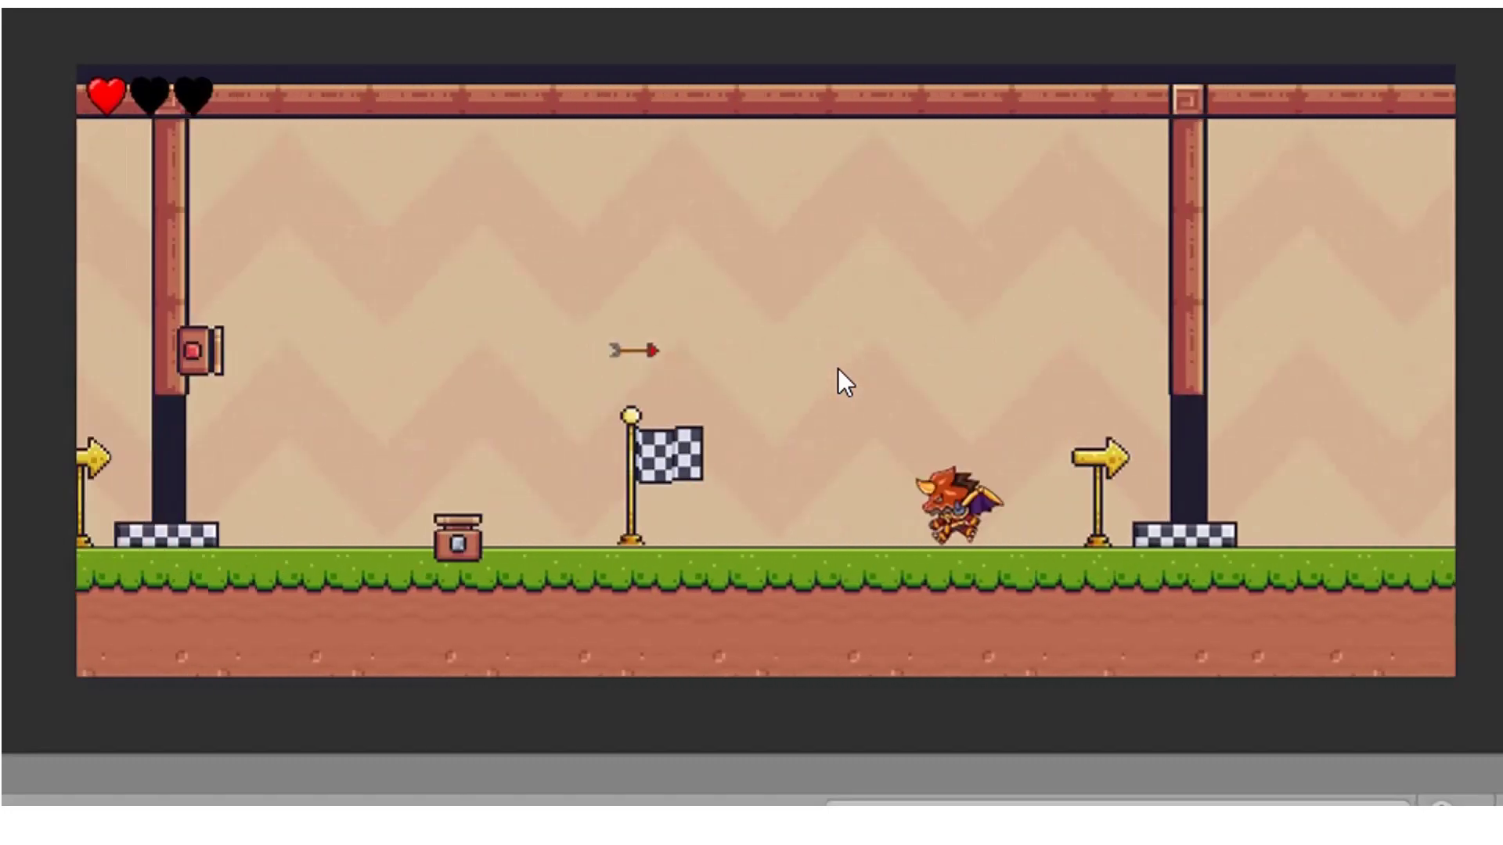
pyautogui.press('Right')
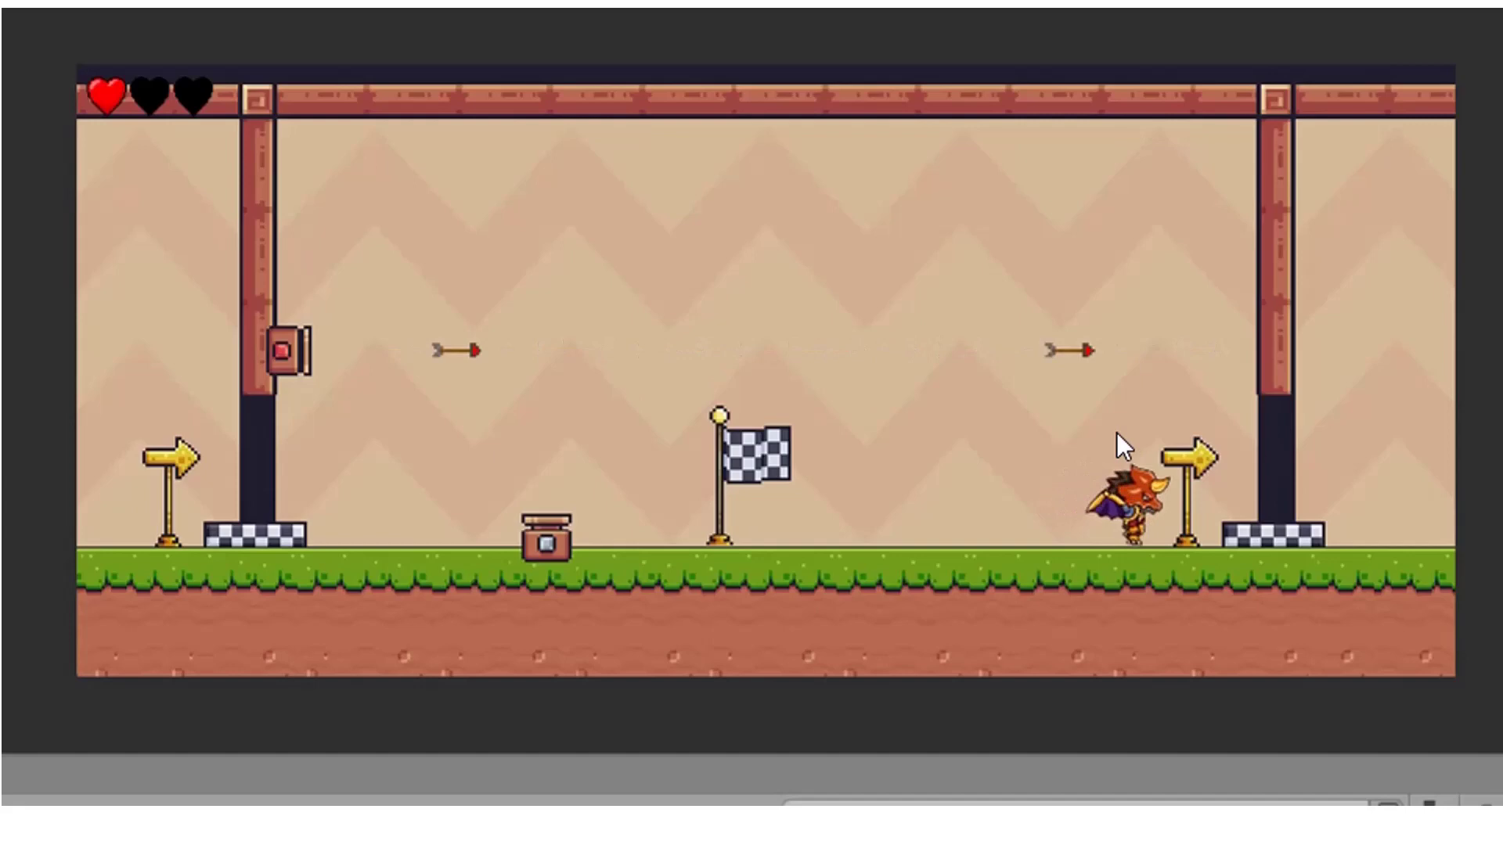
pyautogui.press('space')
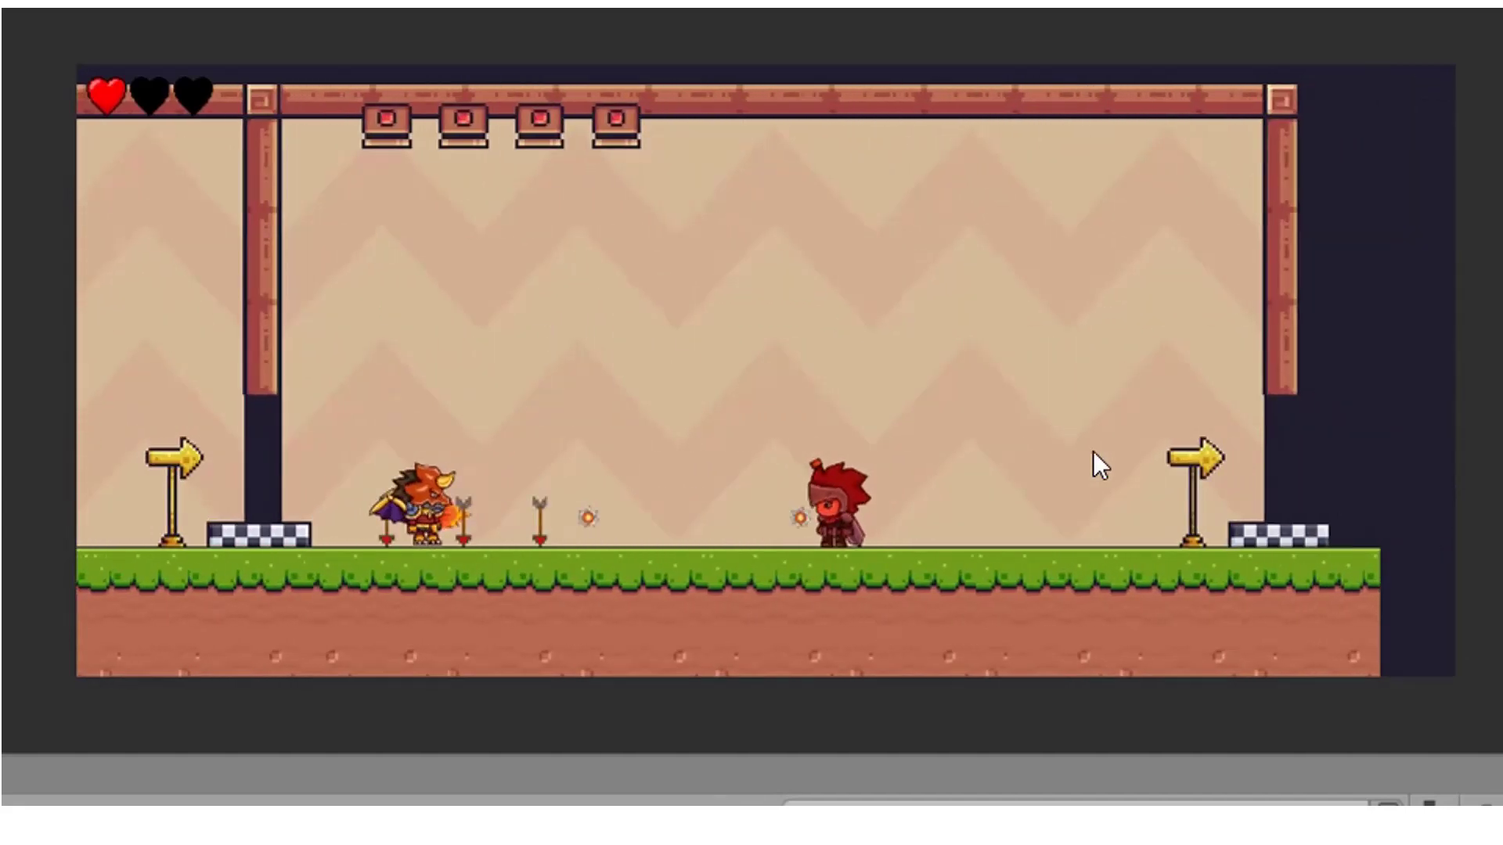
pyautogui.press('space')
pyautogui.press('Right')
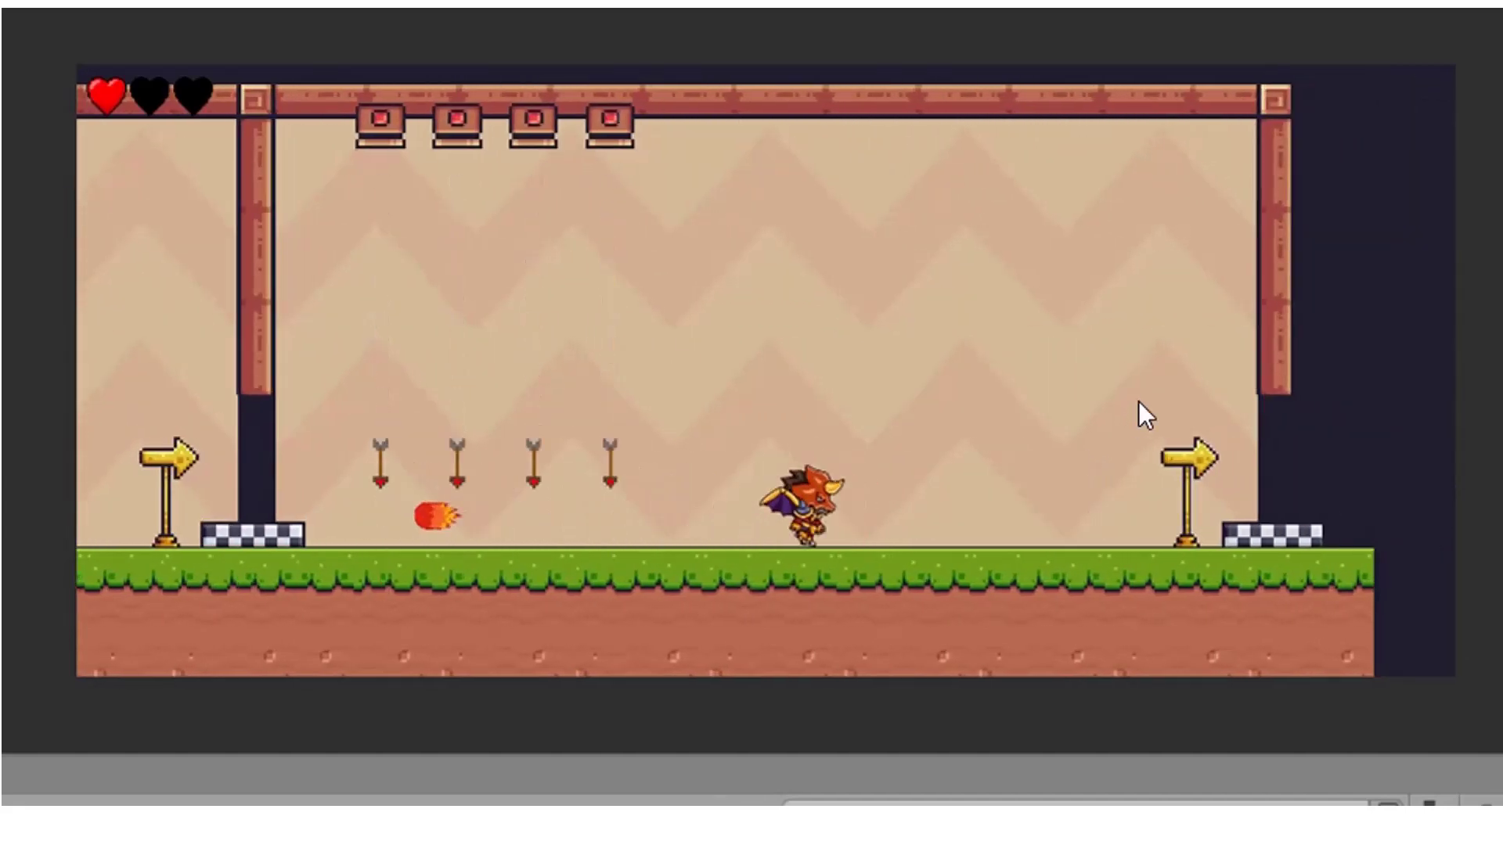
pyautogui.press('Right')
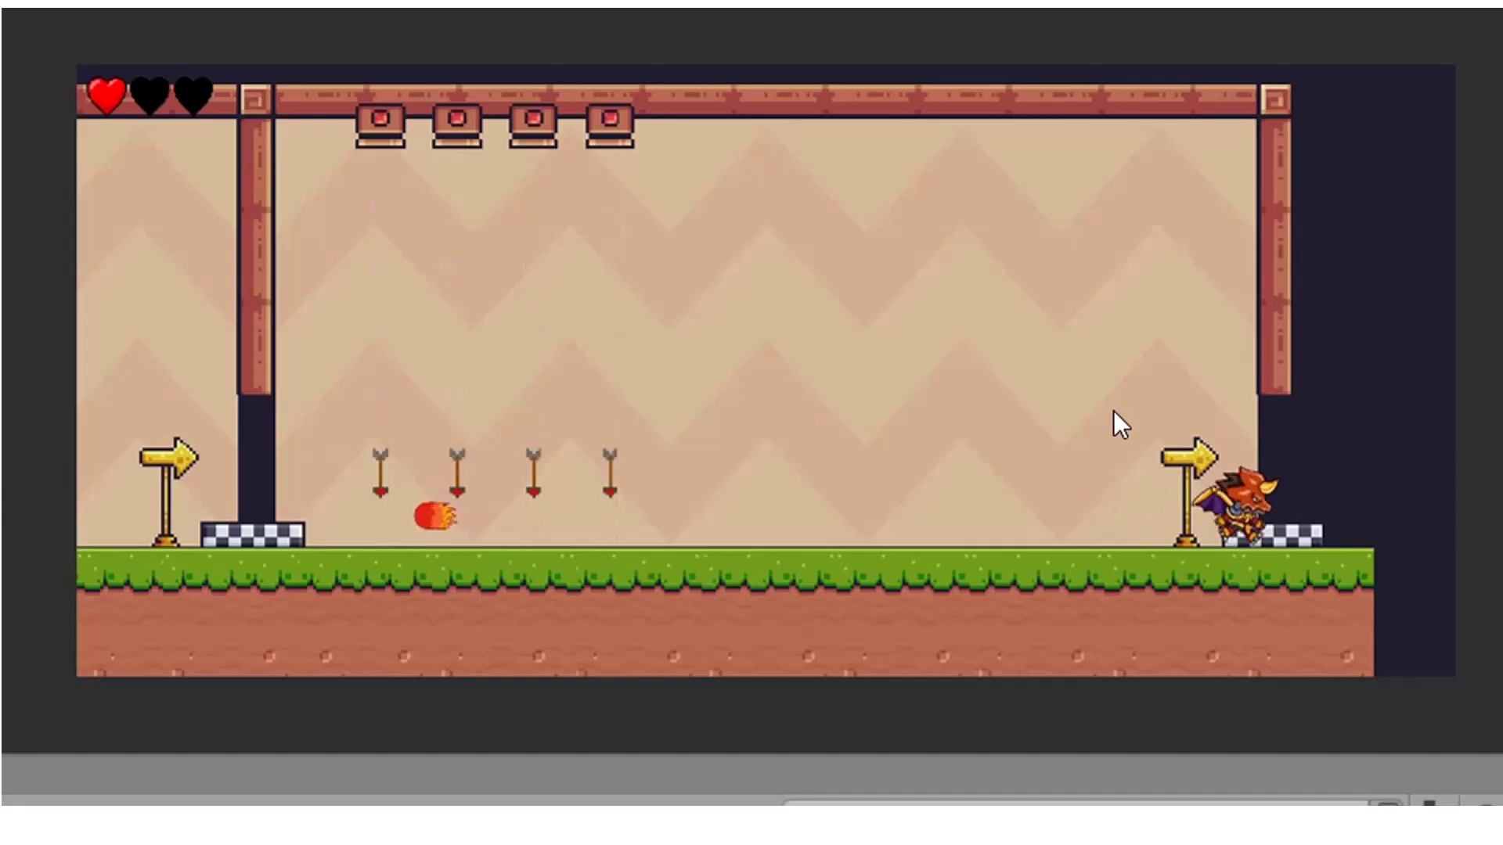
pyautogui.press('space')
pyautogui.press('Up')
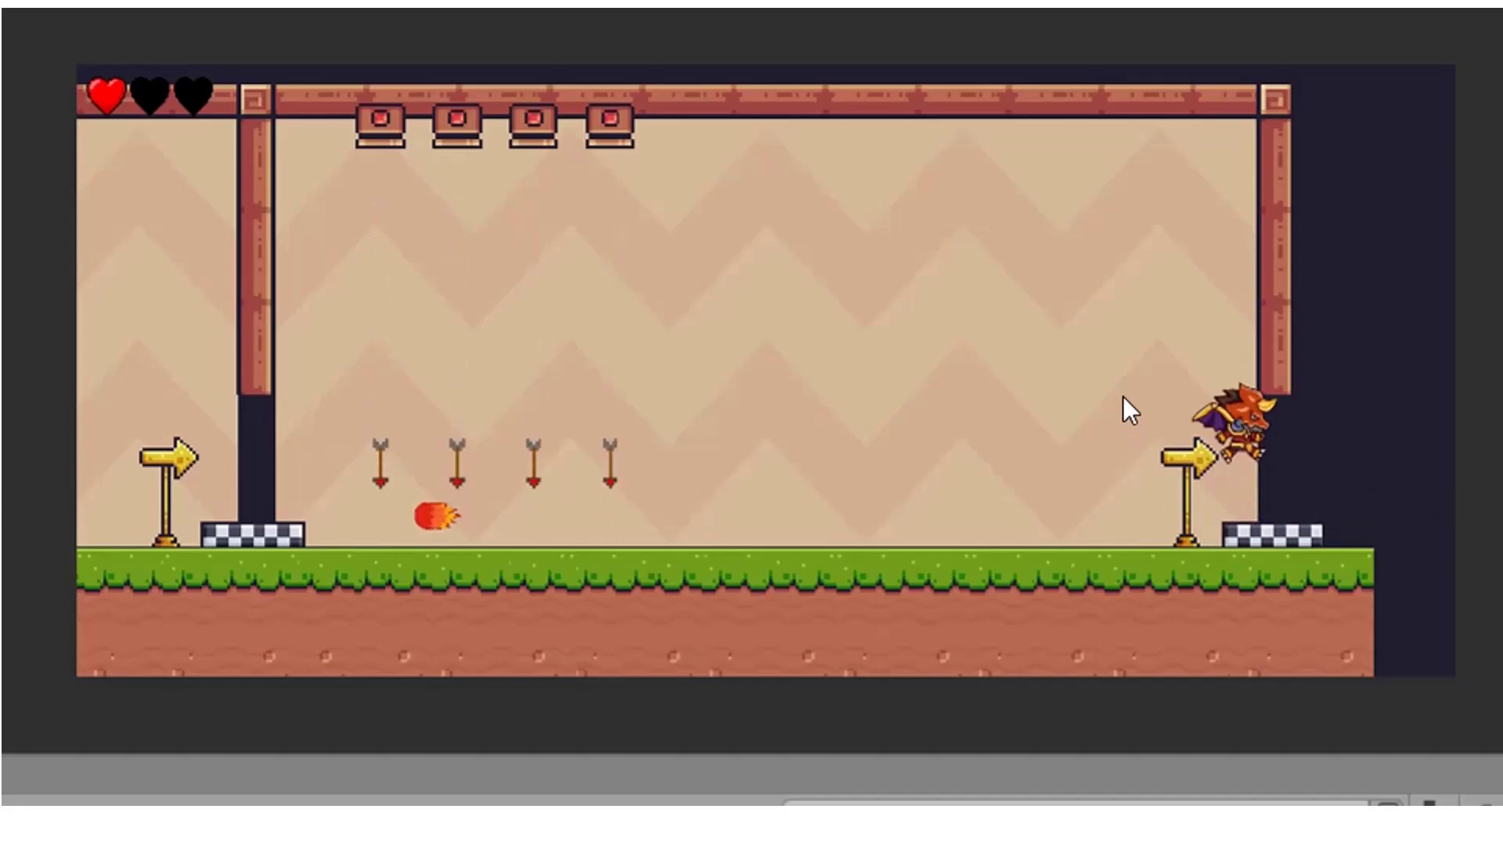
# Jump and fire leftward across the room, die and respawn at the checkpoint with full hearts.
pyautogui.press('Left')
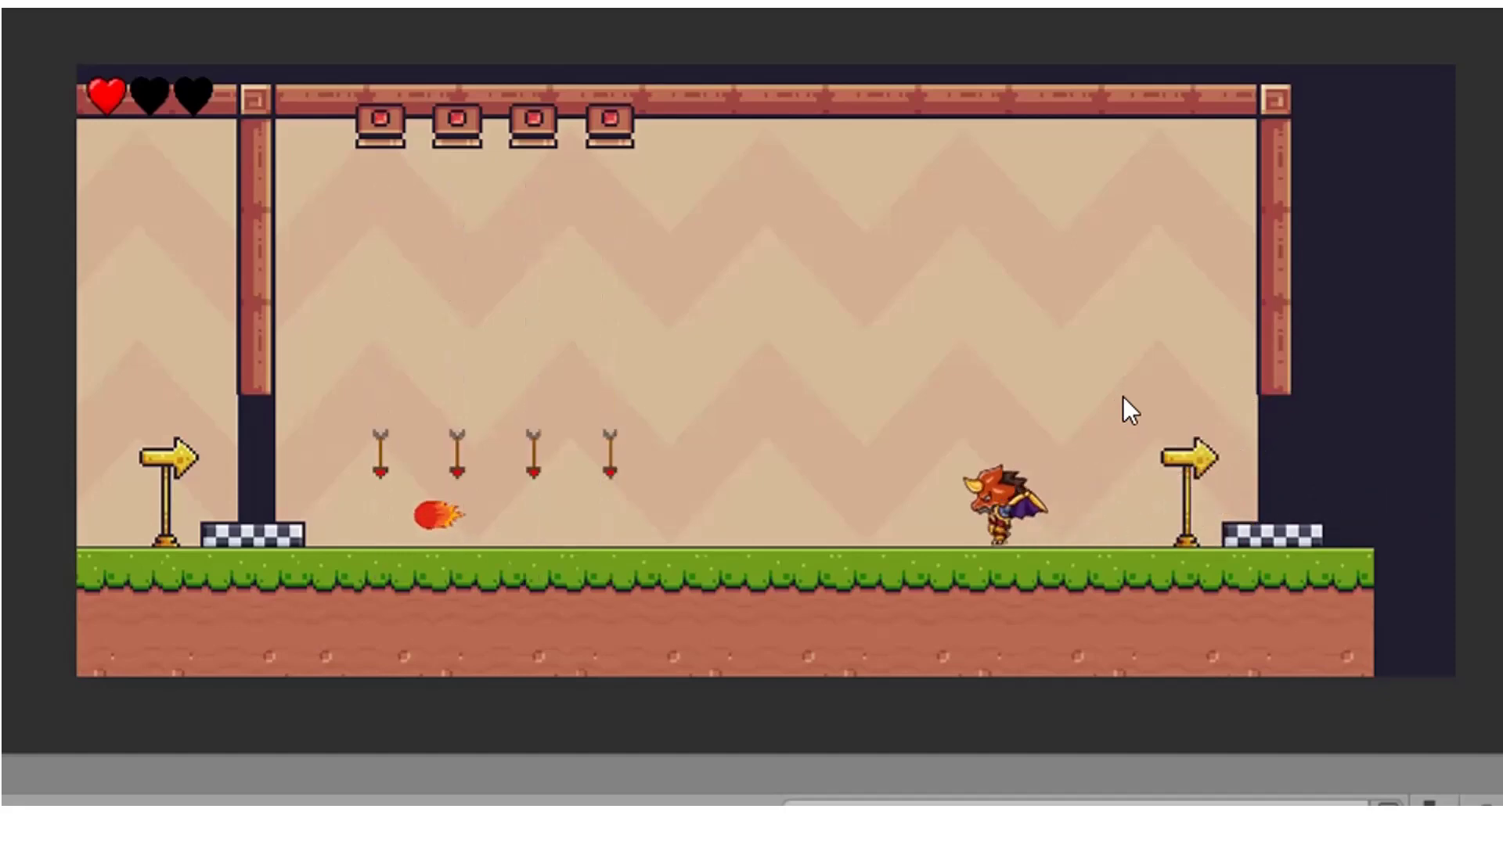
pyautogui.press('Up')
pyautogui.press('Right')
pyautogui.press('Left')
pyautogui.press('Up')
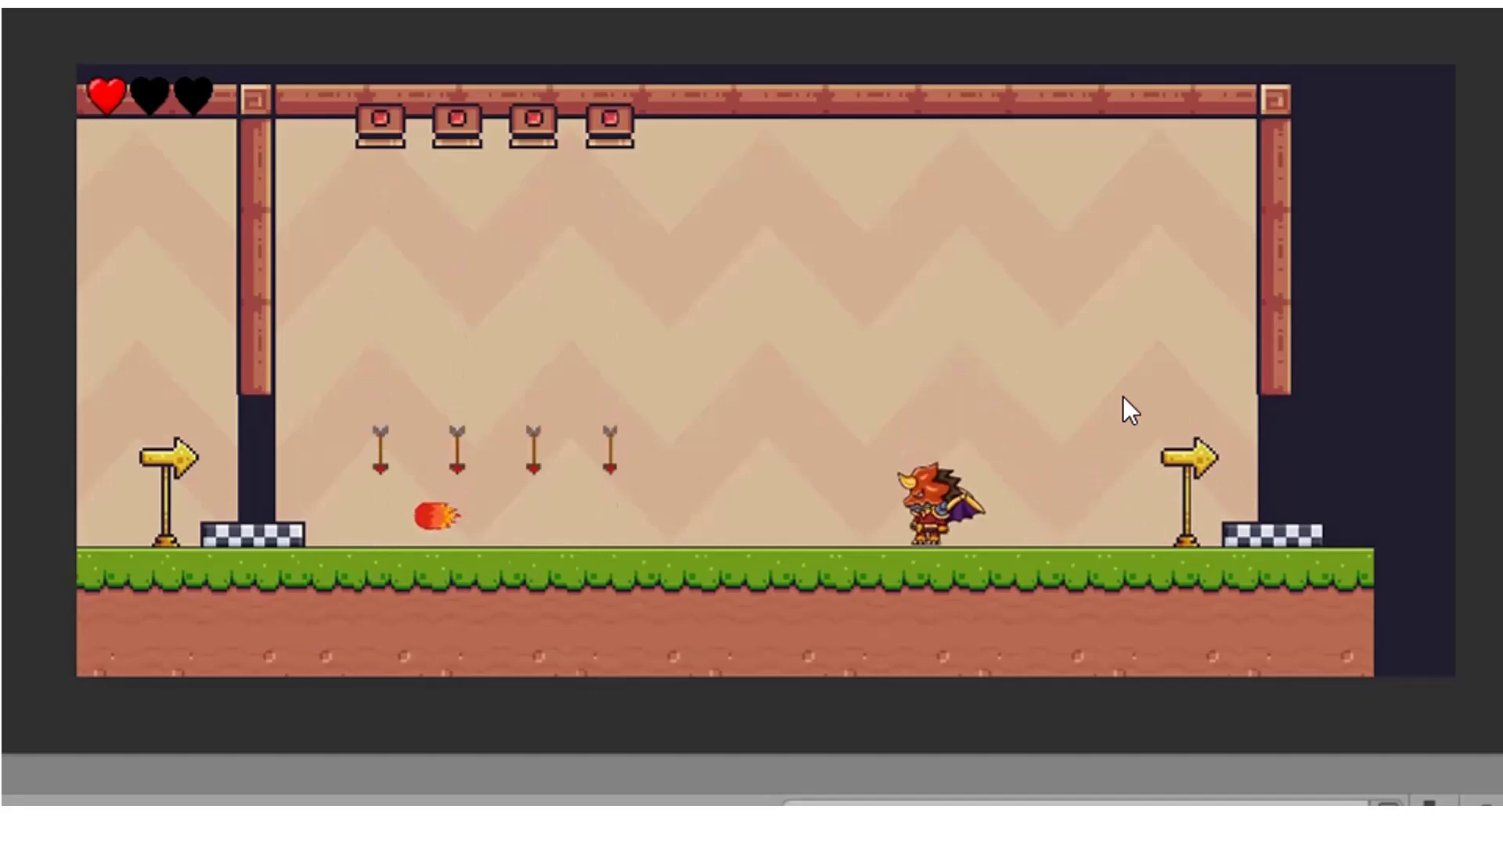
pyautogui.press('space')
pyautogui.press('space')
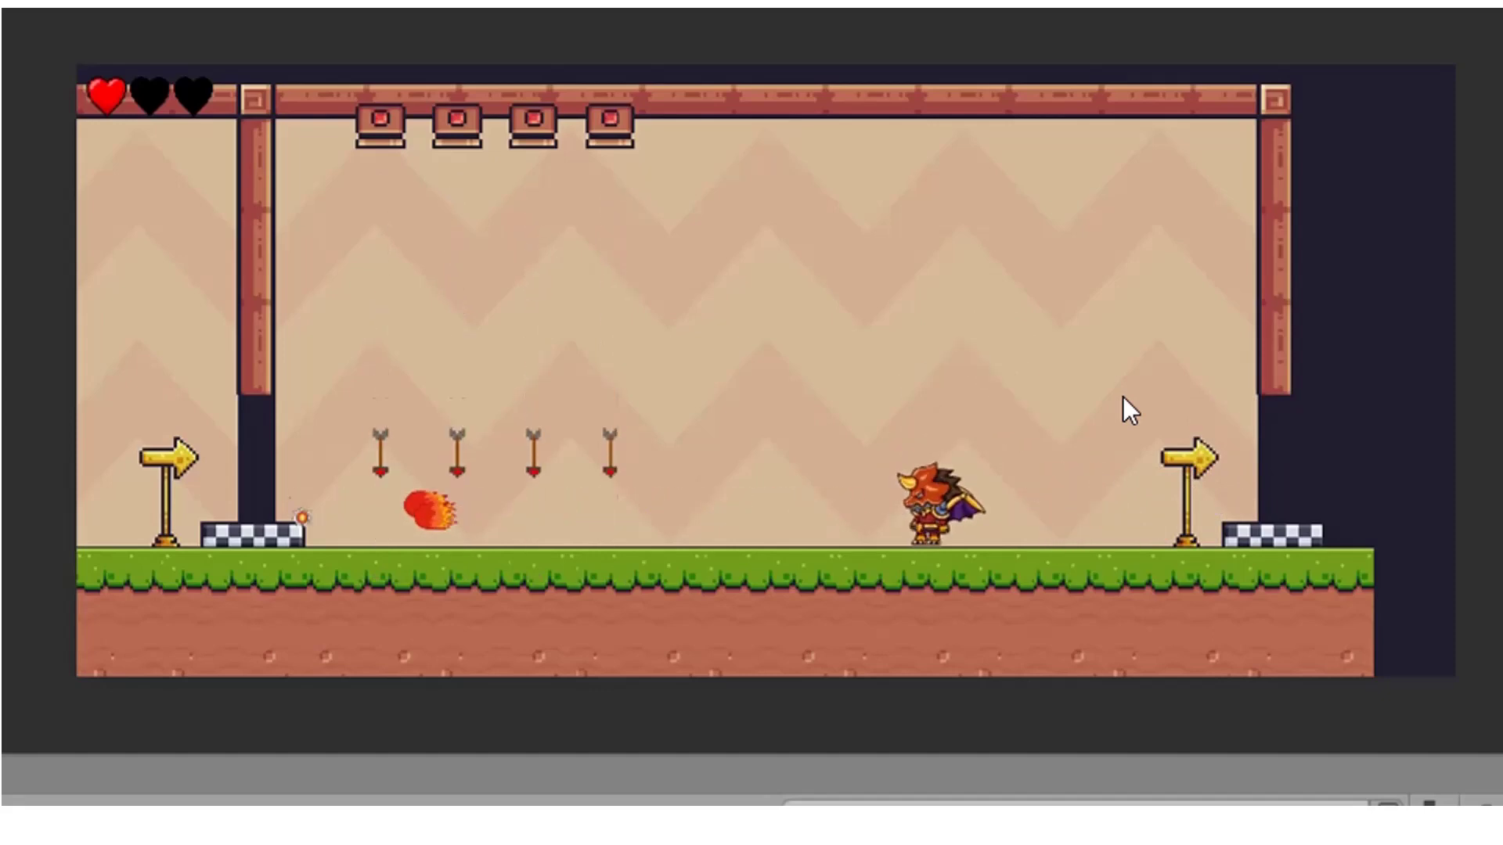
pyautogui.press('Left')
pyautogui.press('Left')
pyautogui.press('Up')
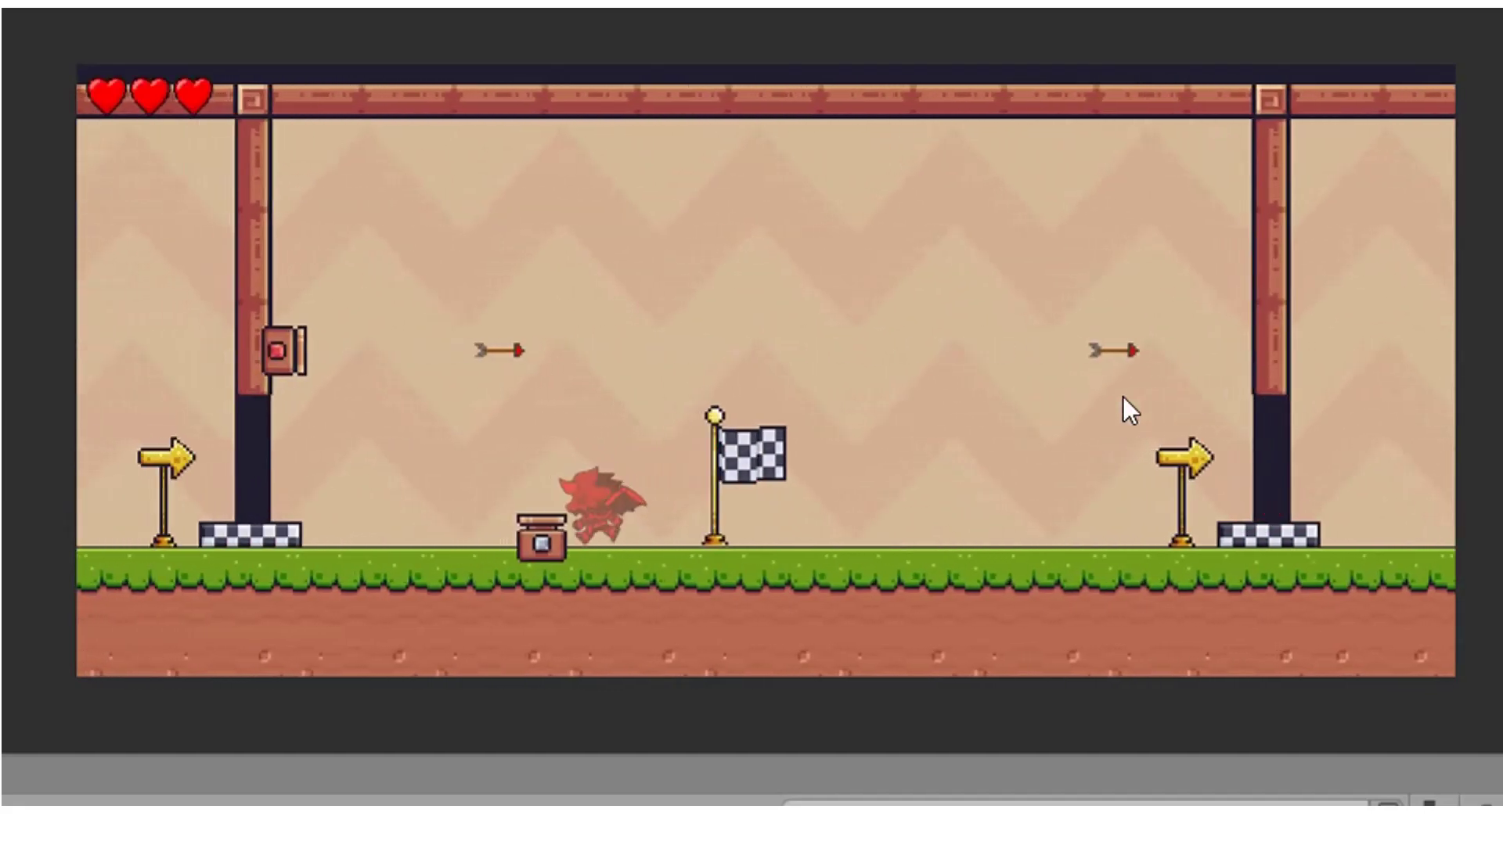
pyautogui.press('Left')
pyautogui.press('Left')
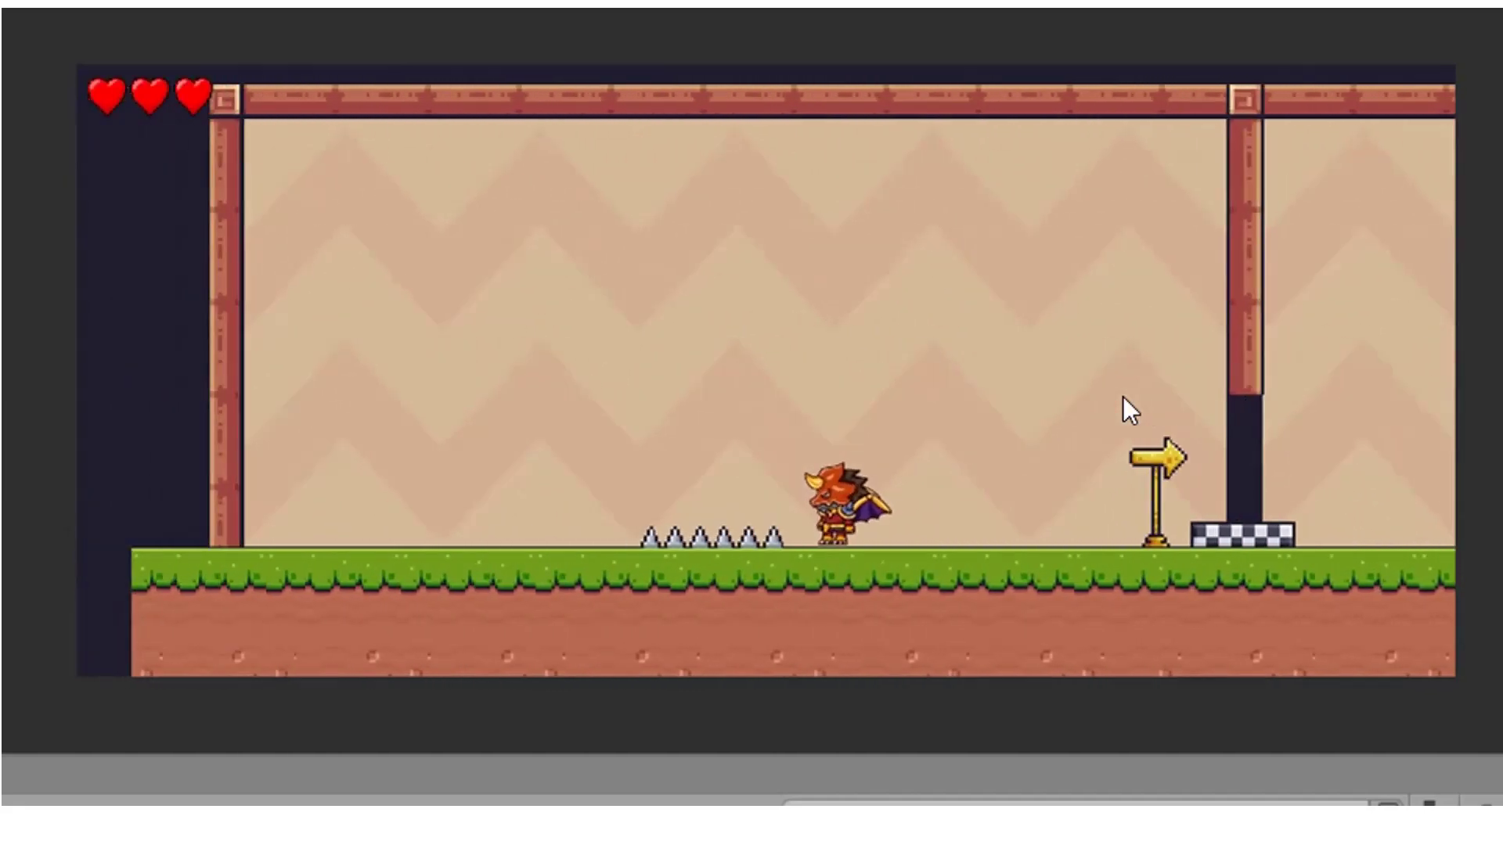